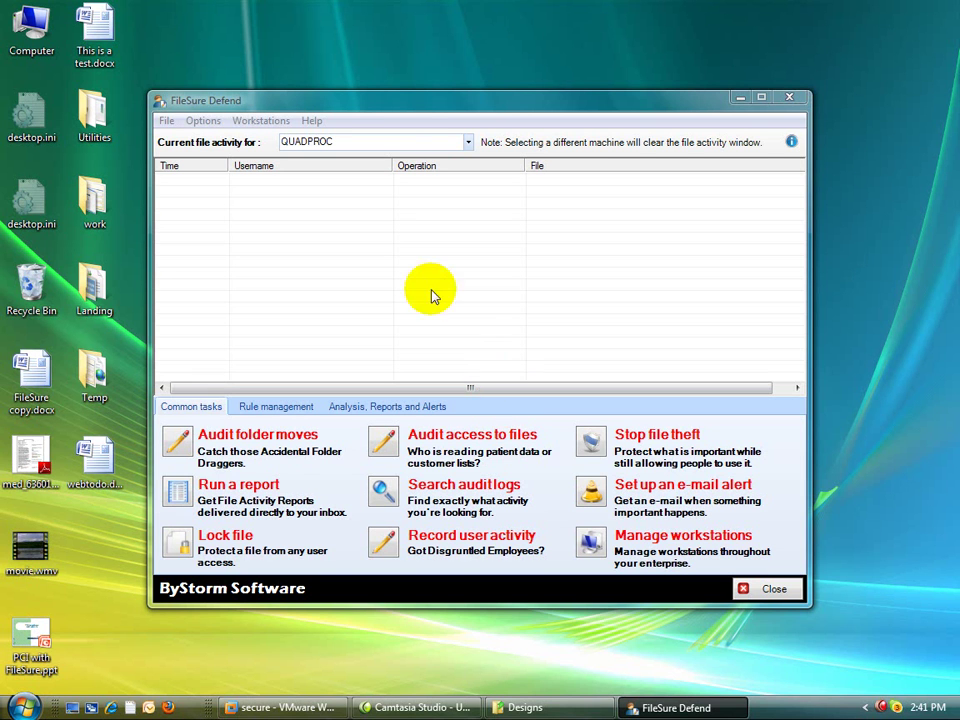
Raise the FileSure Defend window and show the Rule management list of local auditing and deny rules.
drag(407, 101, 415, 45)
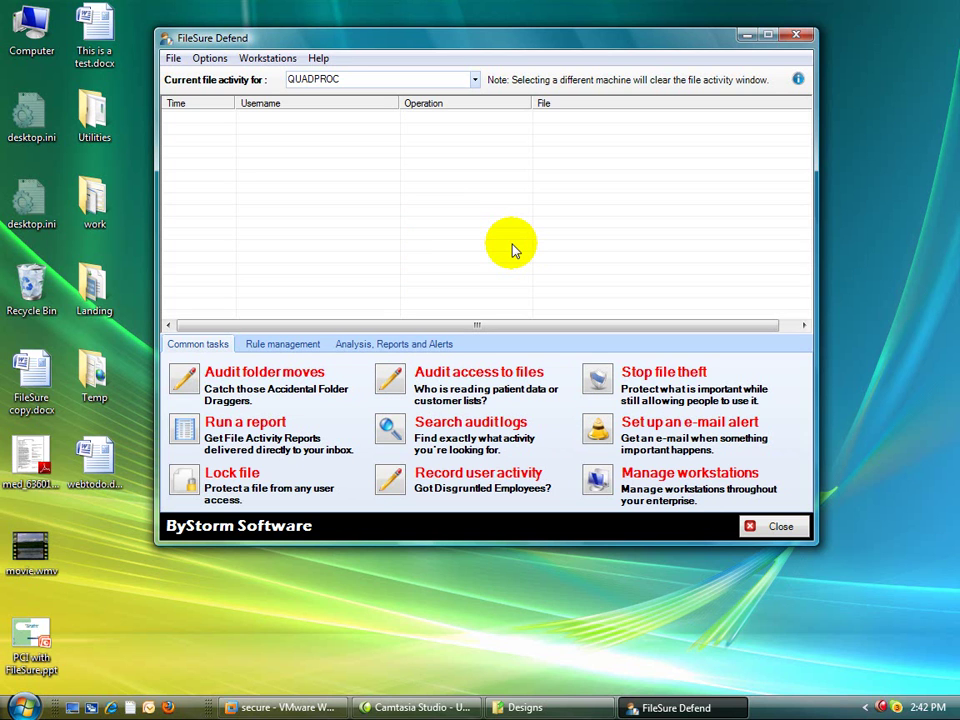
drag(414, 35, 415, 23)
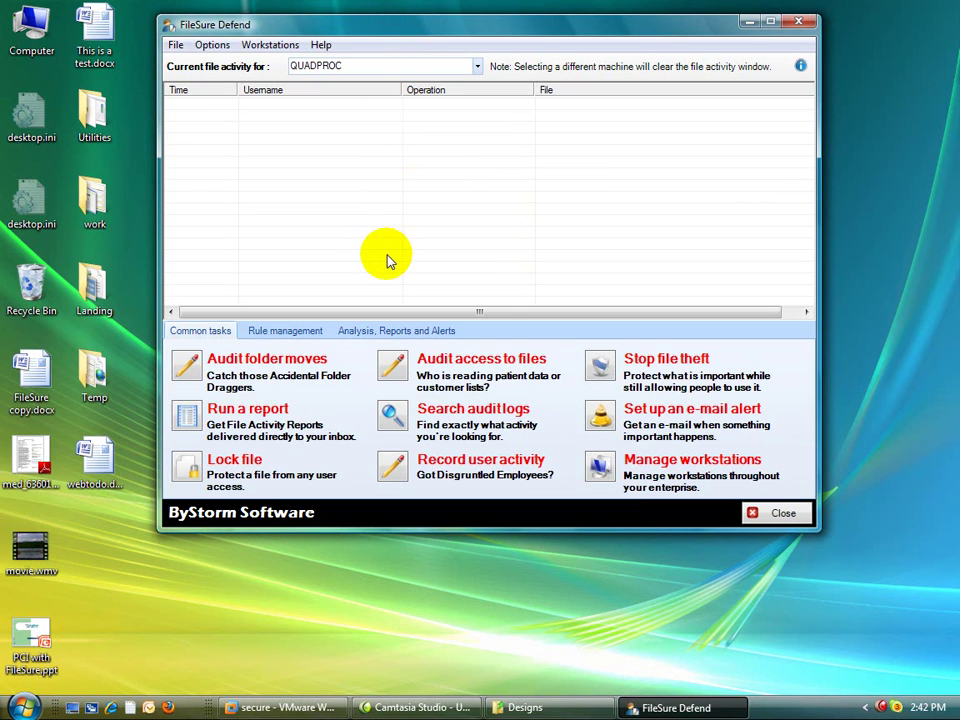
click(284, 332)
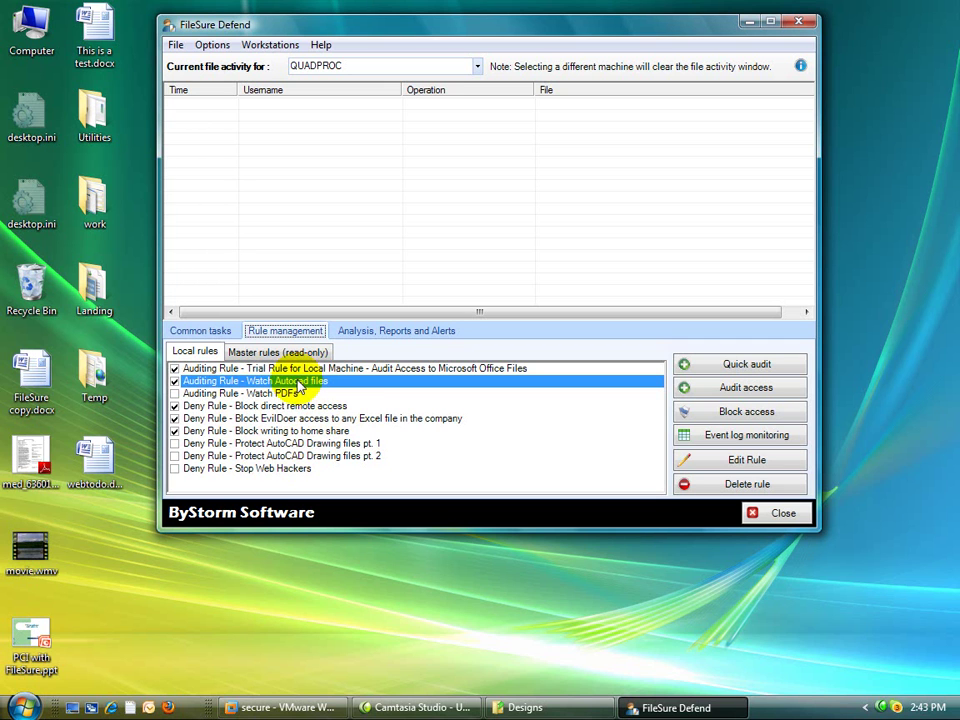
View Wall Base.dwg's properties in the C:\Designs folder, then cancel without changes.
click(518, 707)
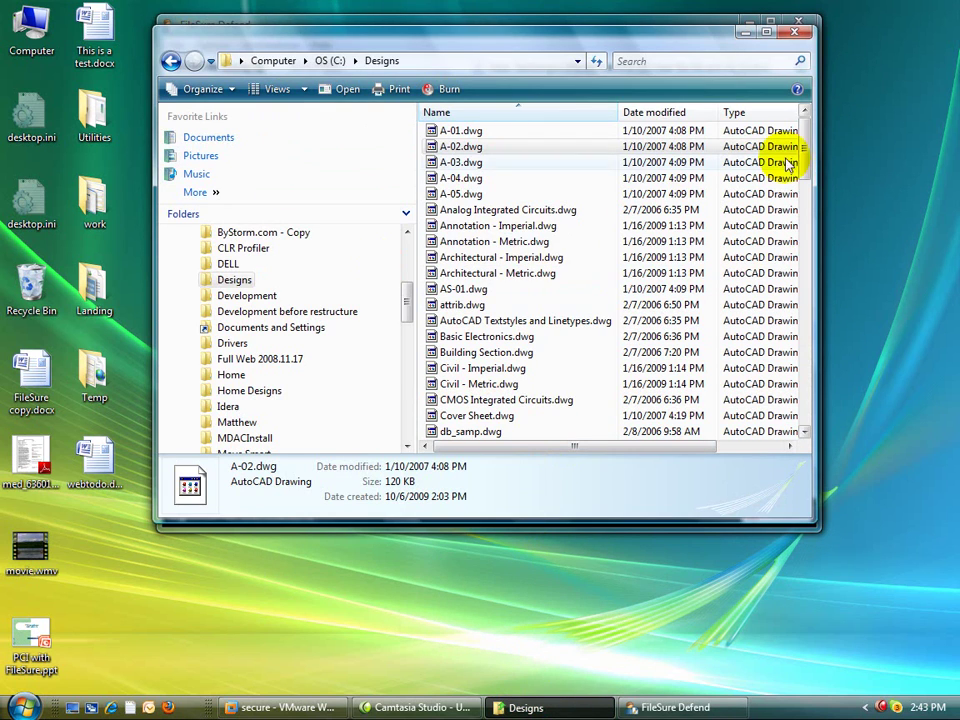
drag(807, 146, 824, 393)
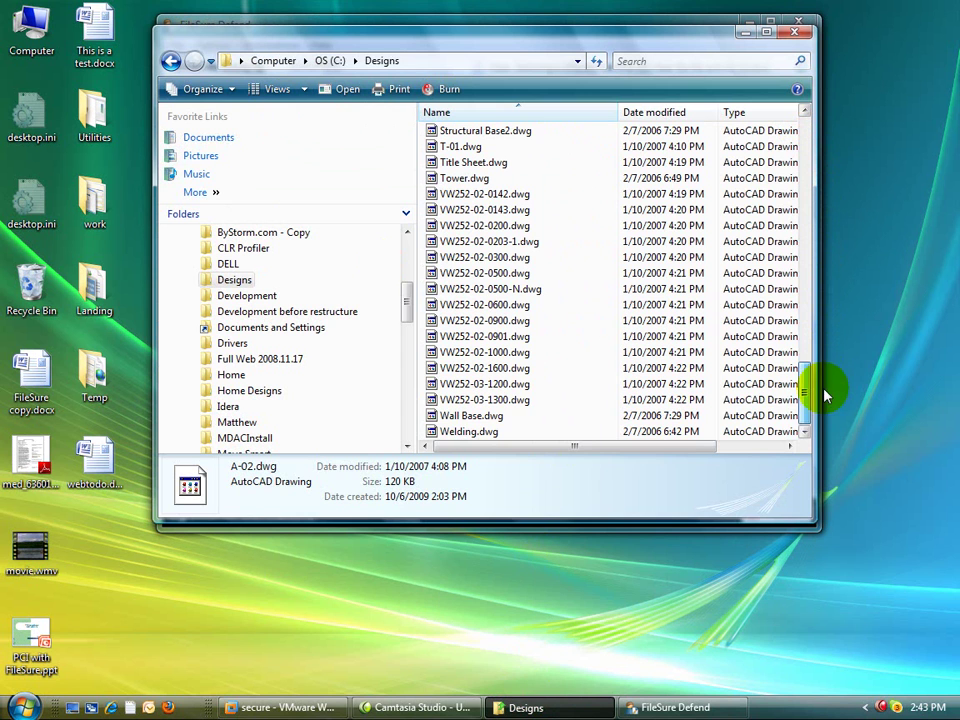
right_click(488, 422)
click(530, 408)
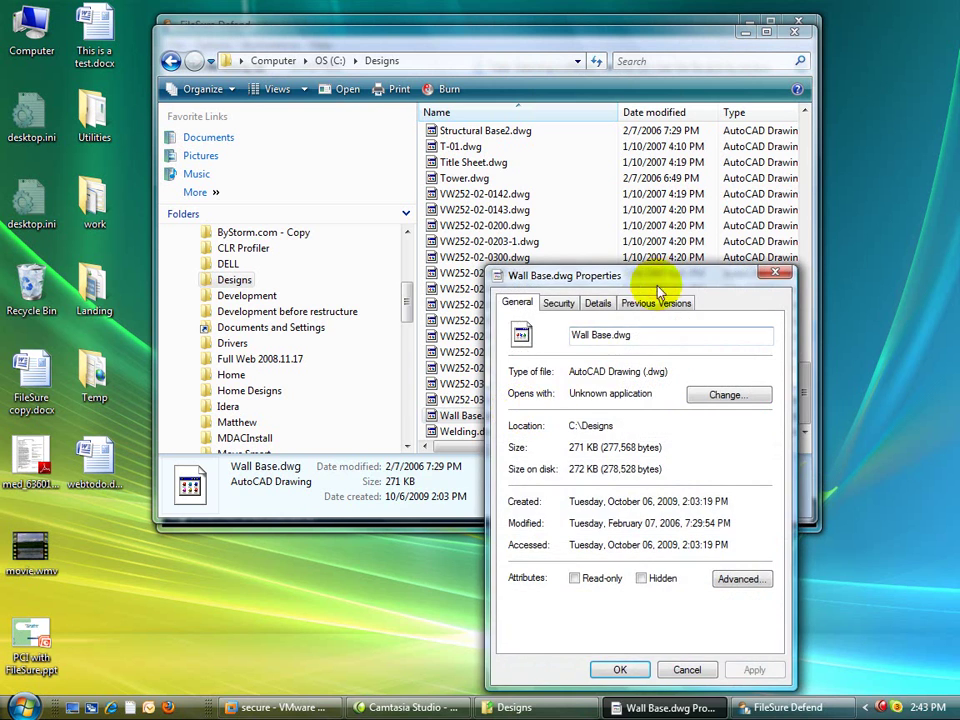
drag(660, 277, 555, 178)
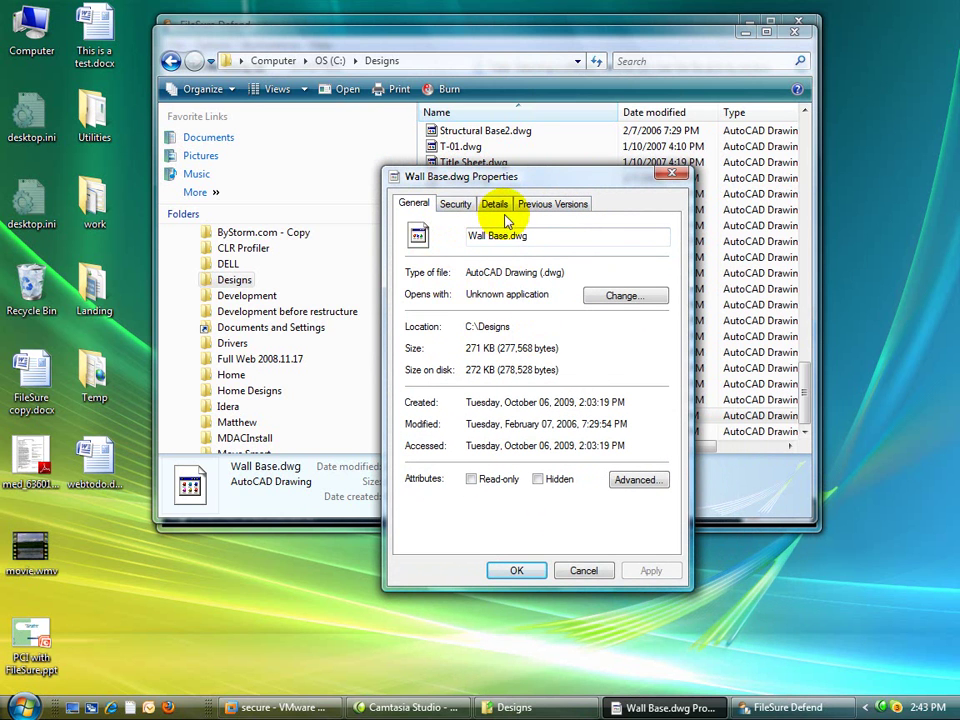
drag(536, 178, 396, 169)
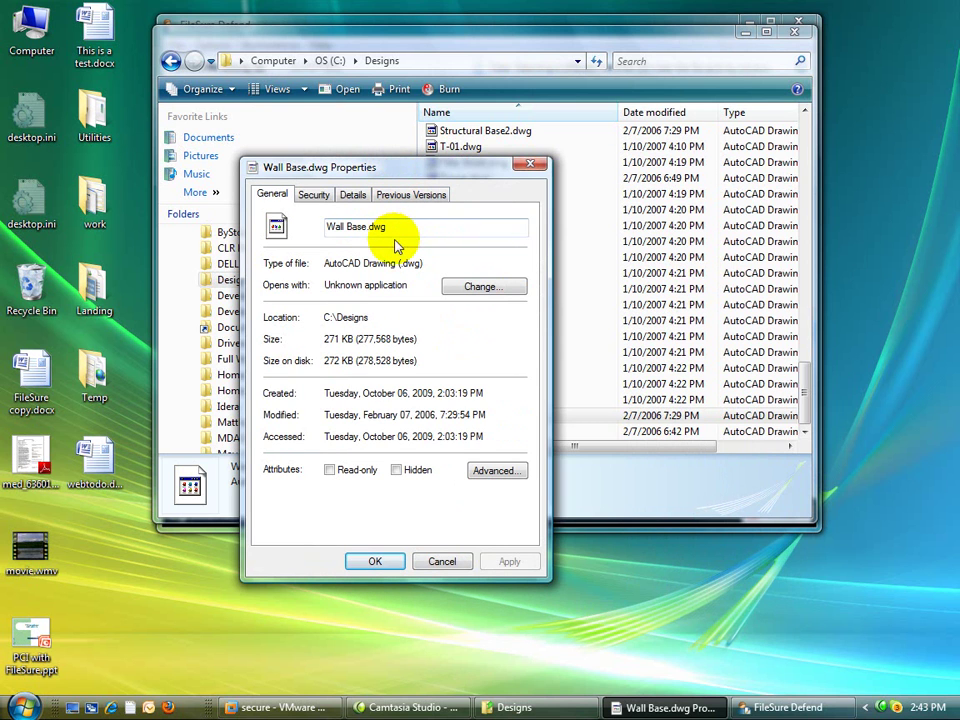
click(440, 561)
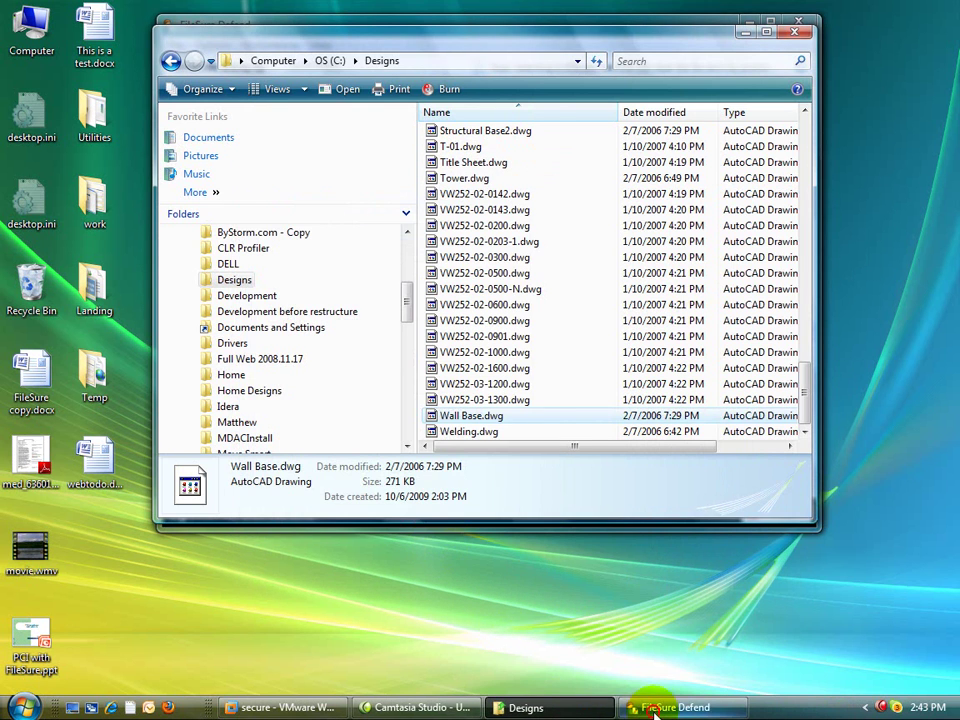
Bring FileSure Defend forward to see three new C:\Designs\Wall Base.dwg access entries.
click(655, 707)
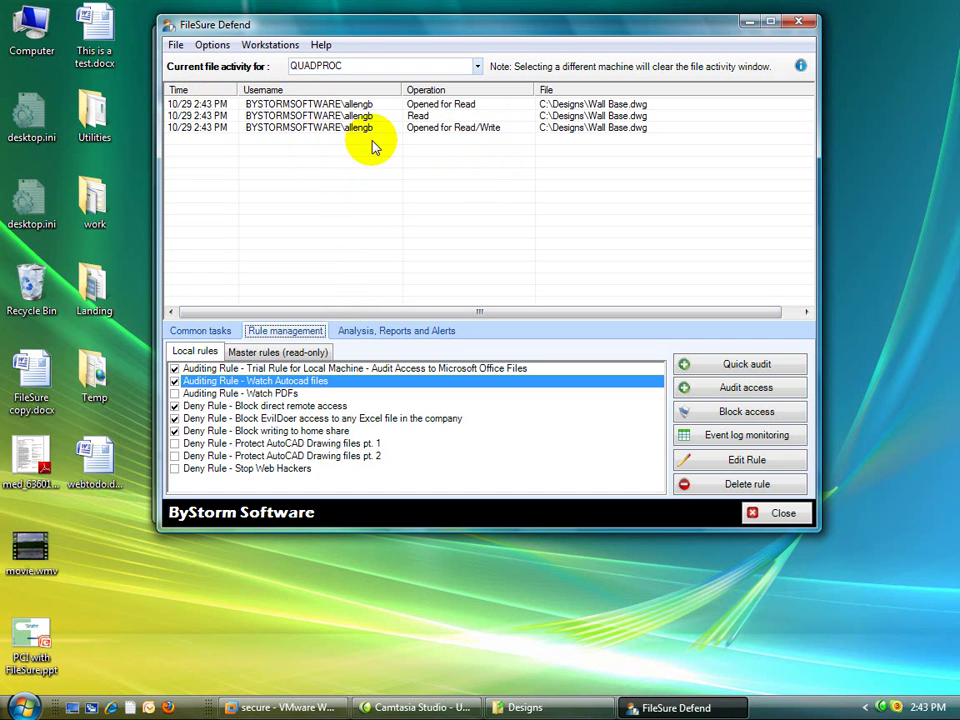
Close FileSure Defend and relaunch it from the Start menu's FileSure entry.
click(783, 514)
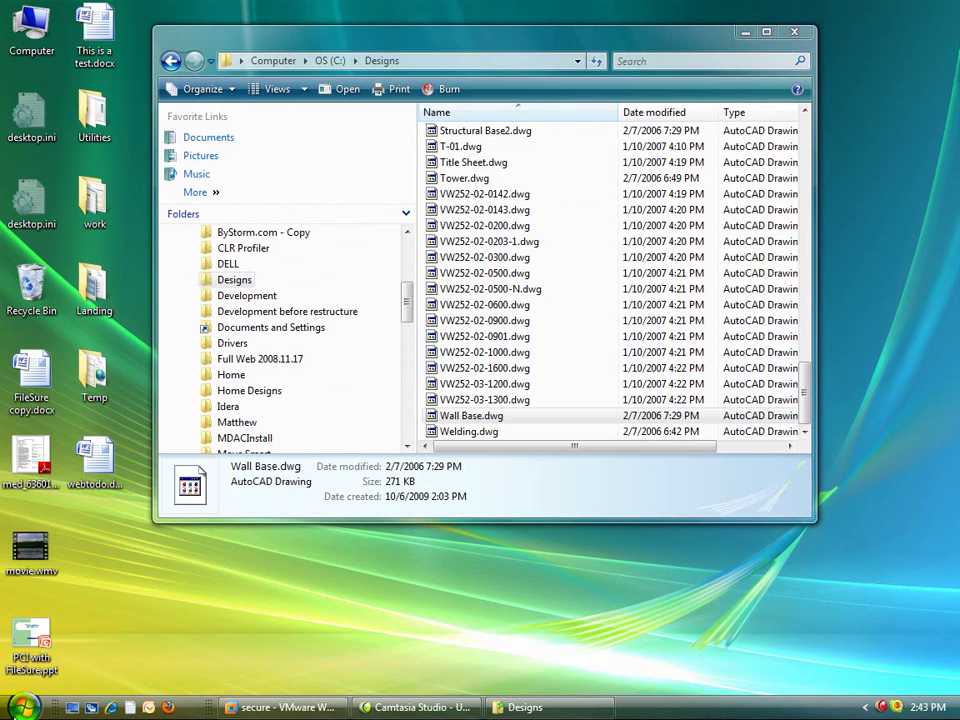
click(22, 707)
click(82, 400)
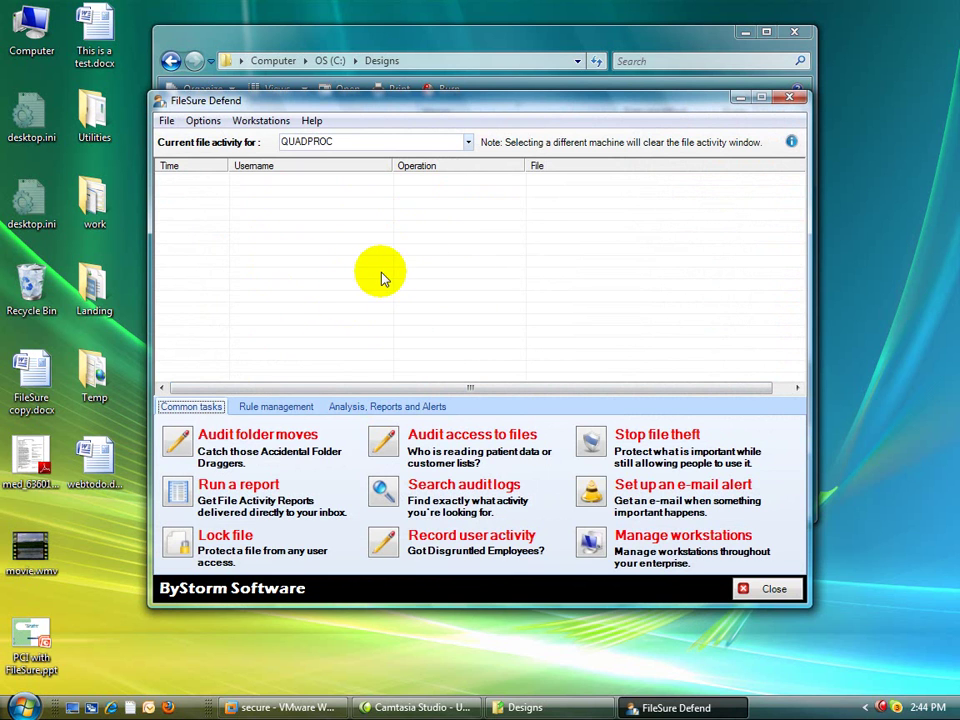
Apply the previous-week query in Analysis View Data and scroll to the 55th record.
click(375, 410)
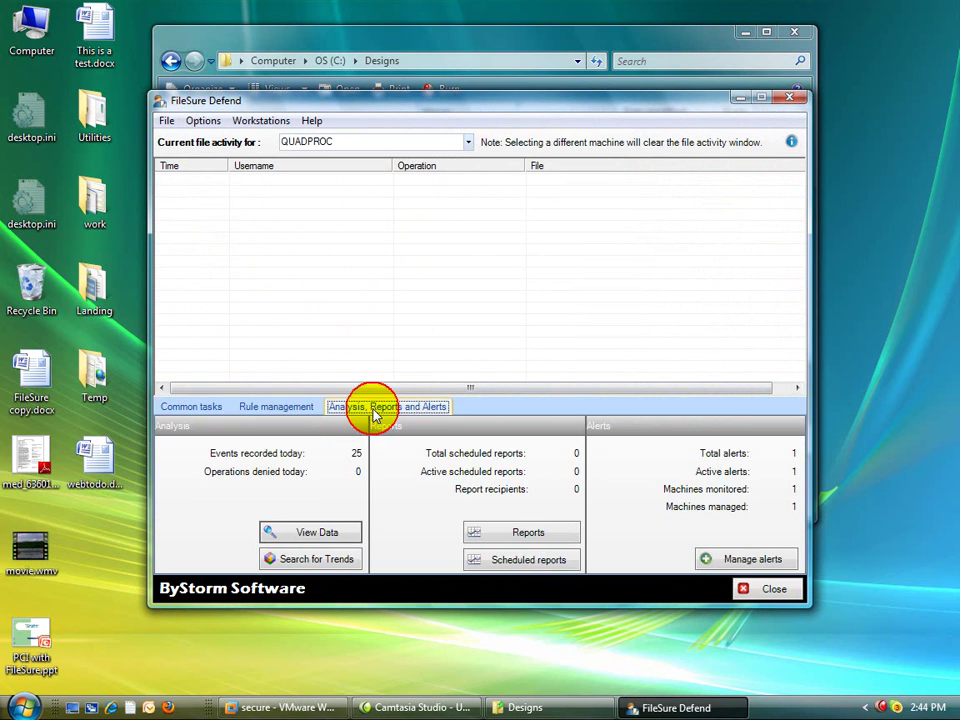
click(314, 531)
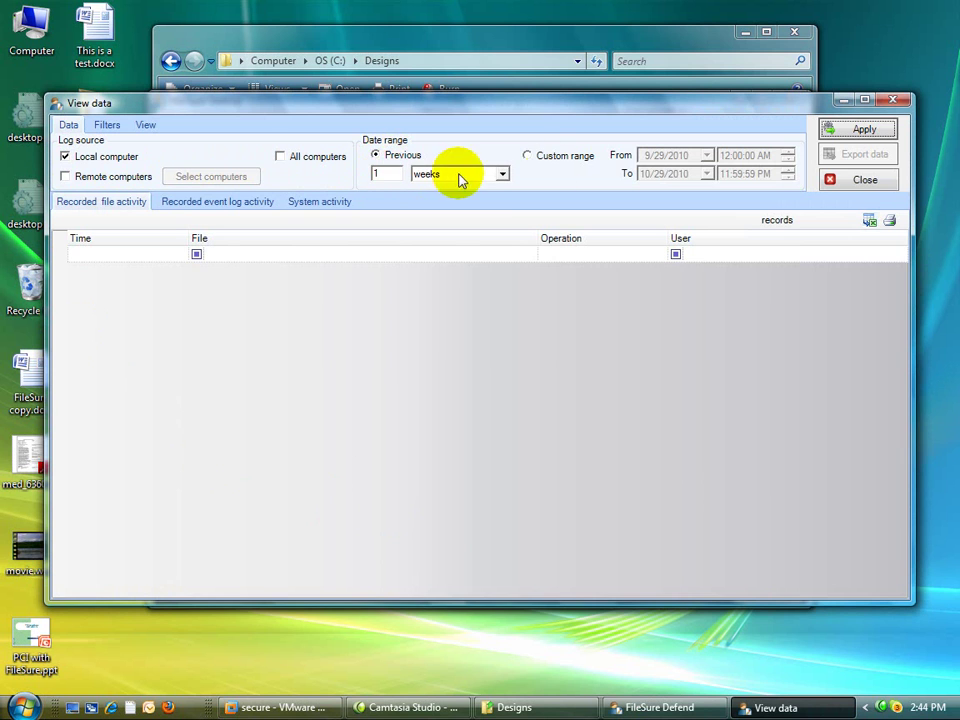
click(852, 132)
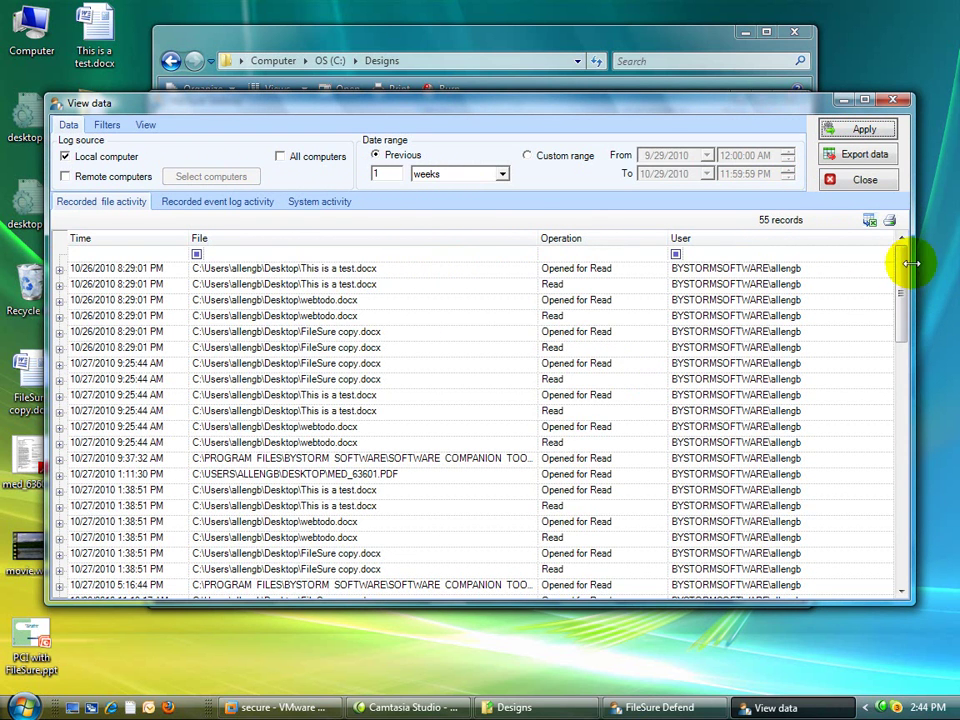
drag(905, 272, 904, 589)
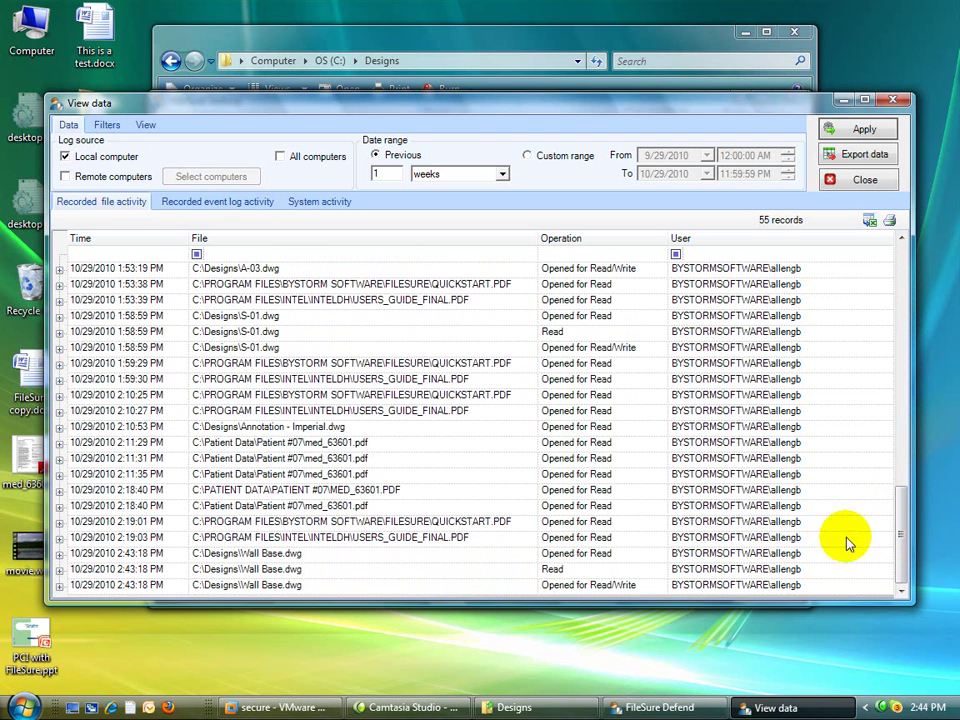
click(270, 555)
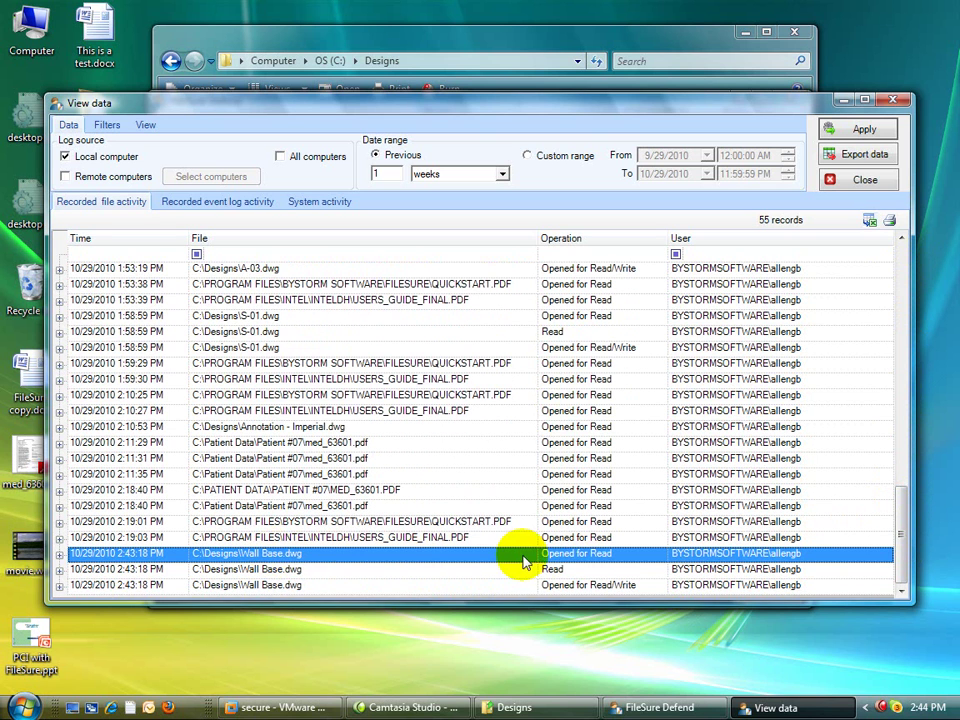
click(253, 585)
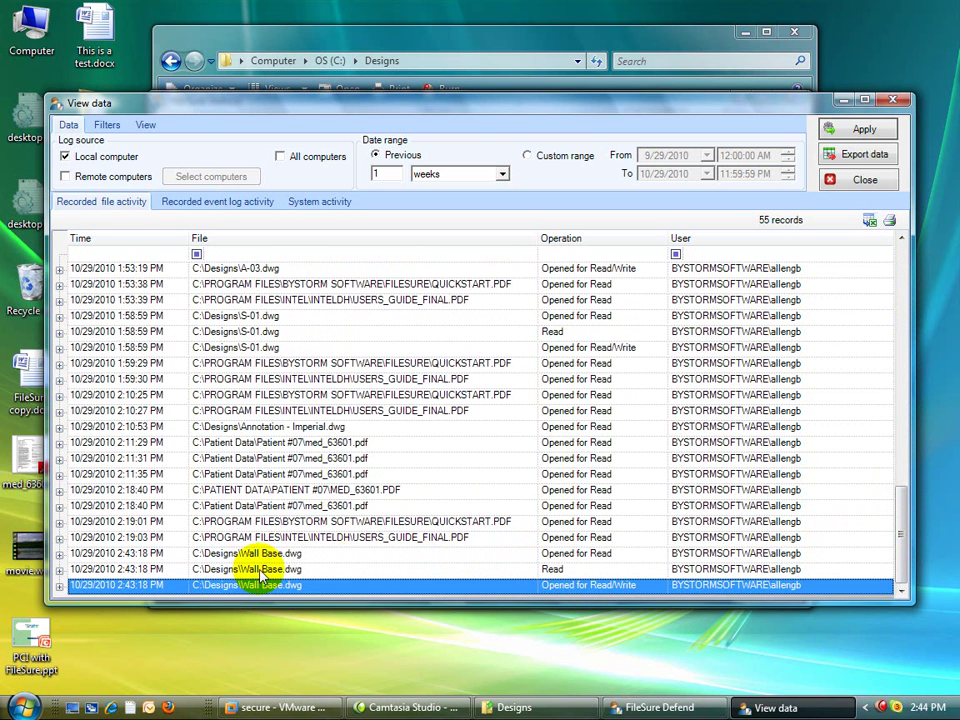
click(264, 556)
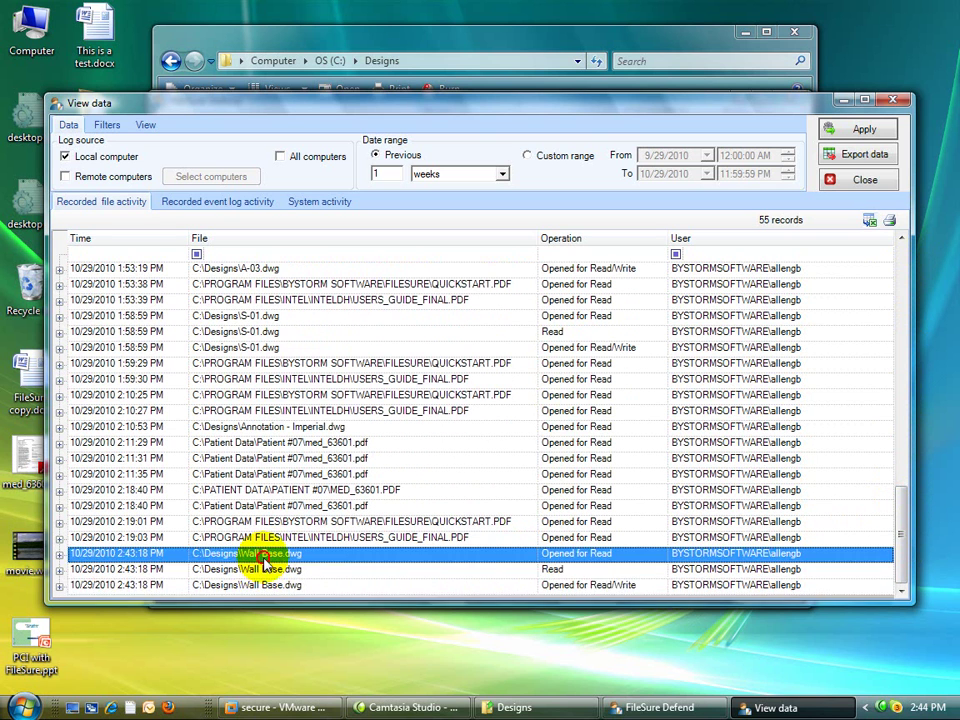
click(59, 556)
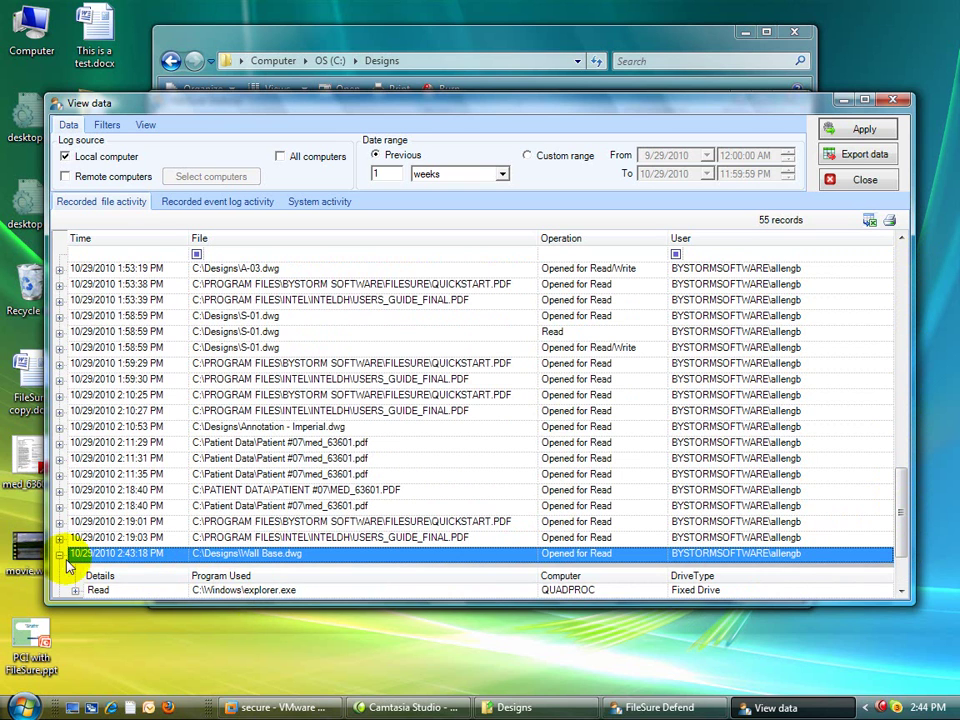
click(59, 555)
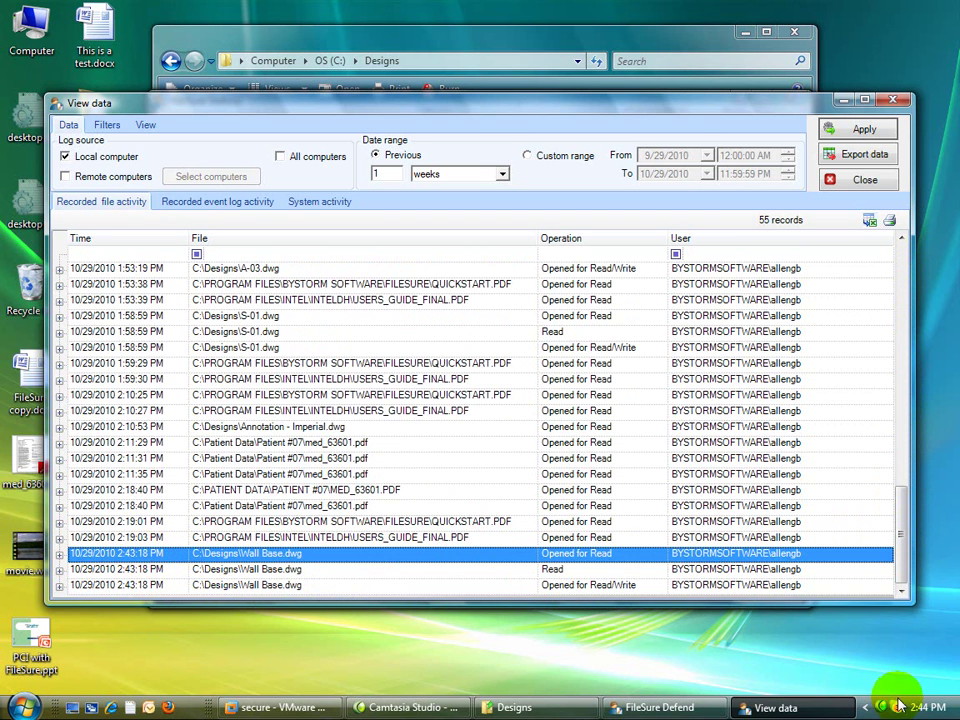
click(247, 252)
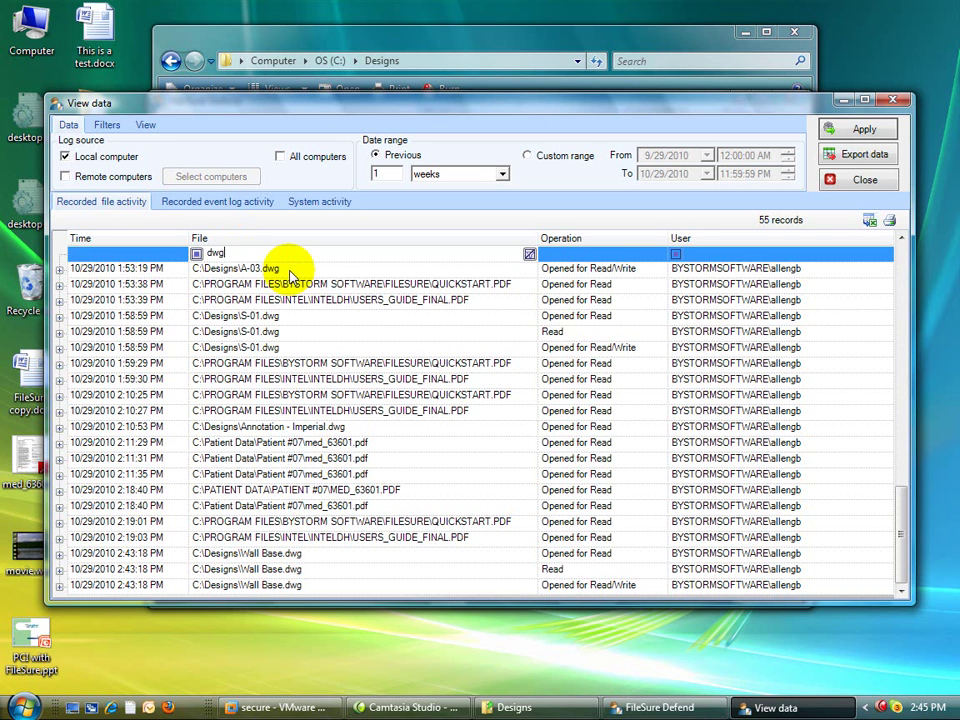
key(Tab)
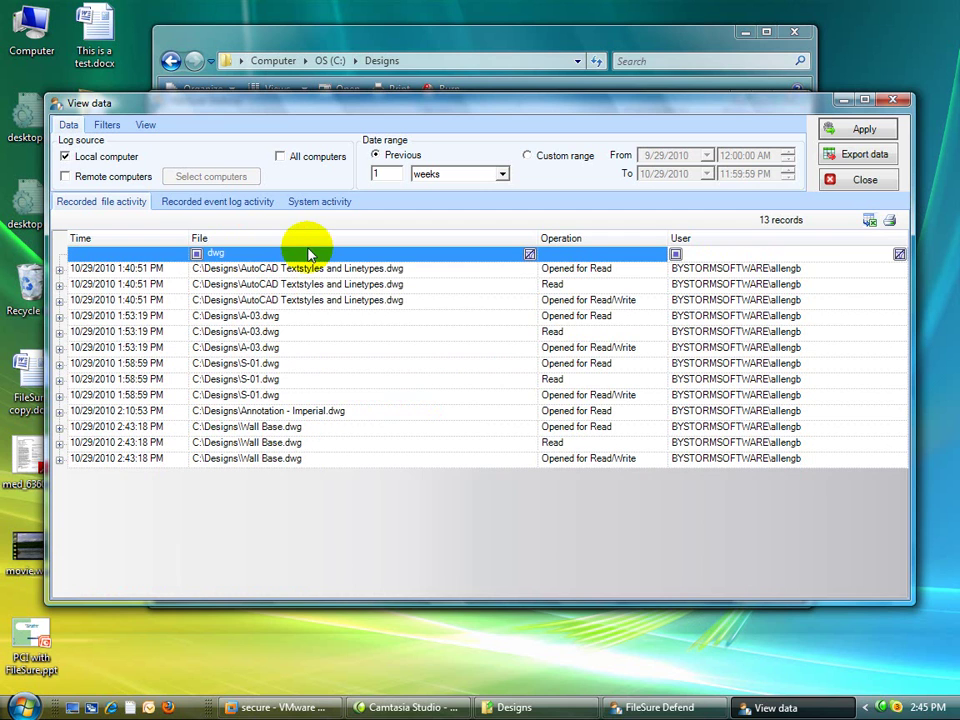
click(199, 254)
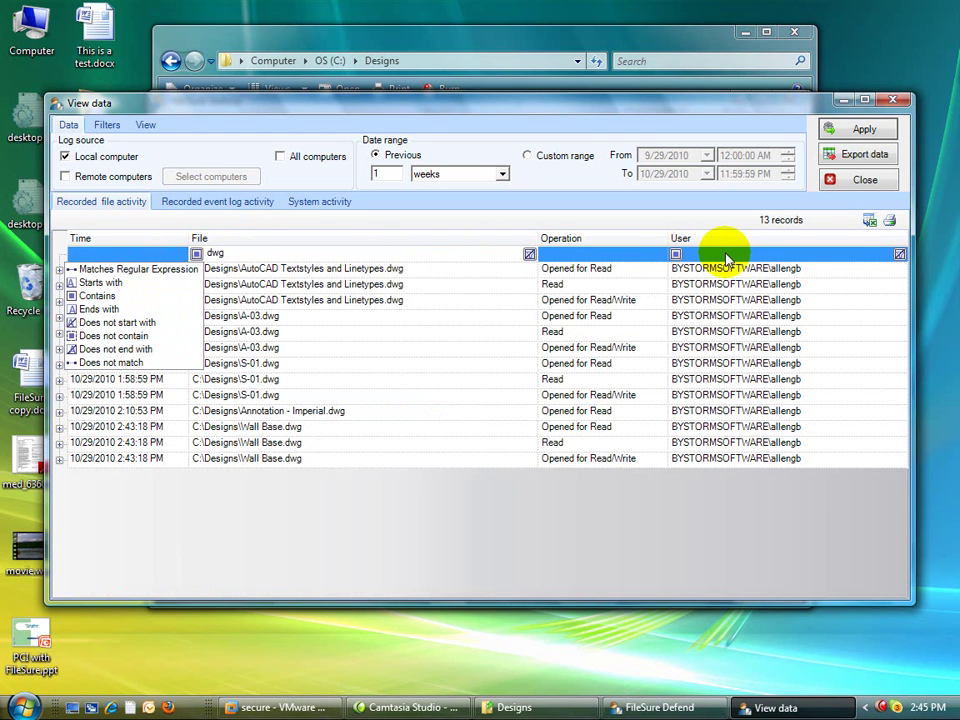
click(297, 251)
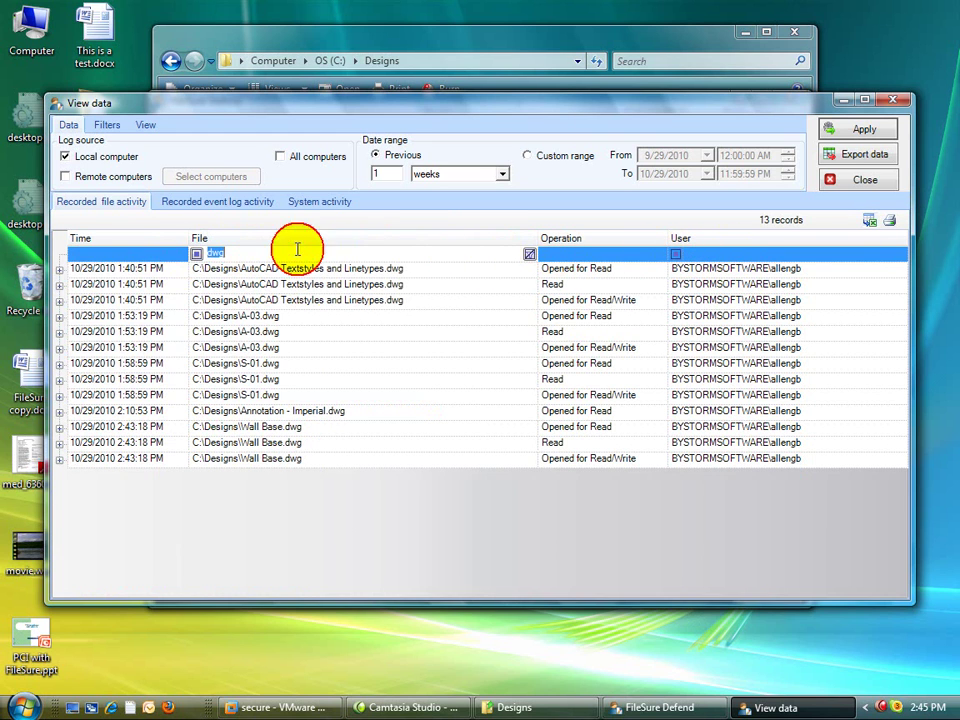
key(Tab)
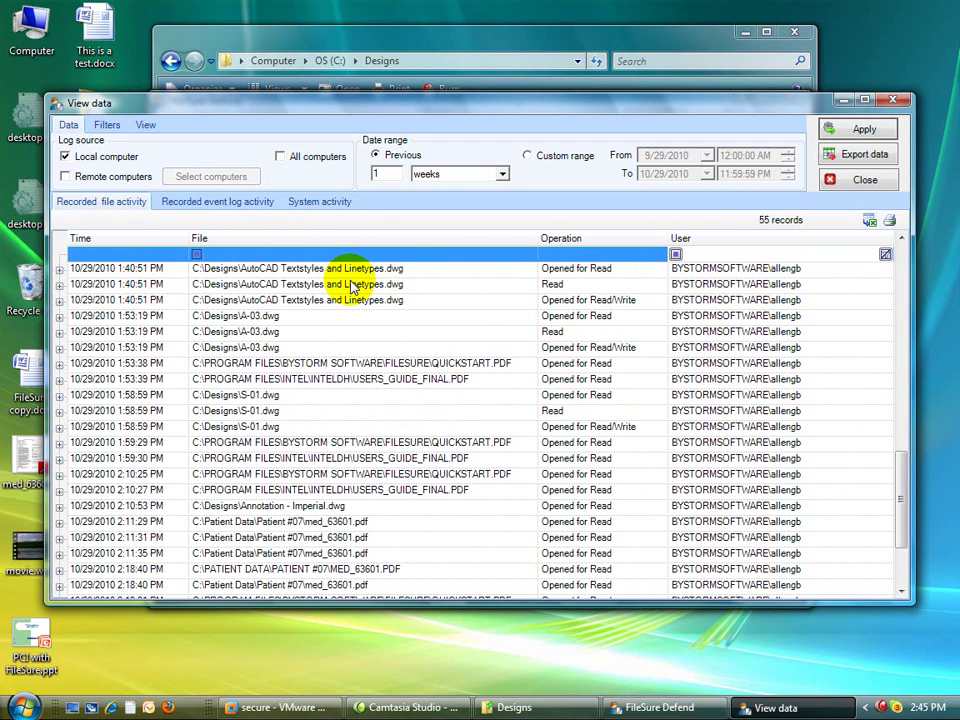
Glance at the Event log tab, then list the 55 System activity records.
click(252, 206)
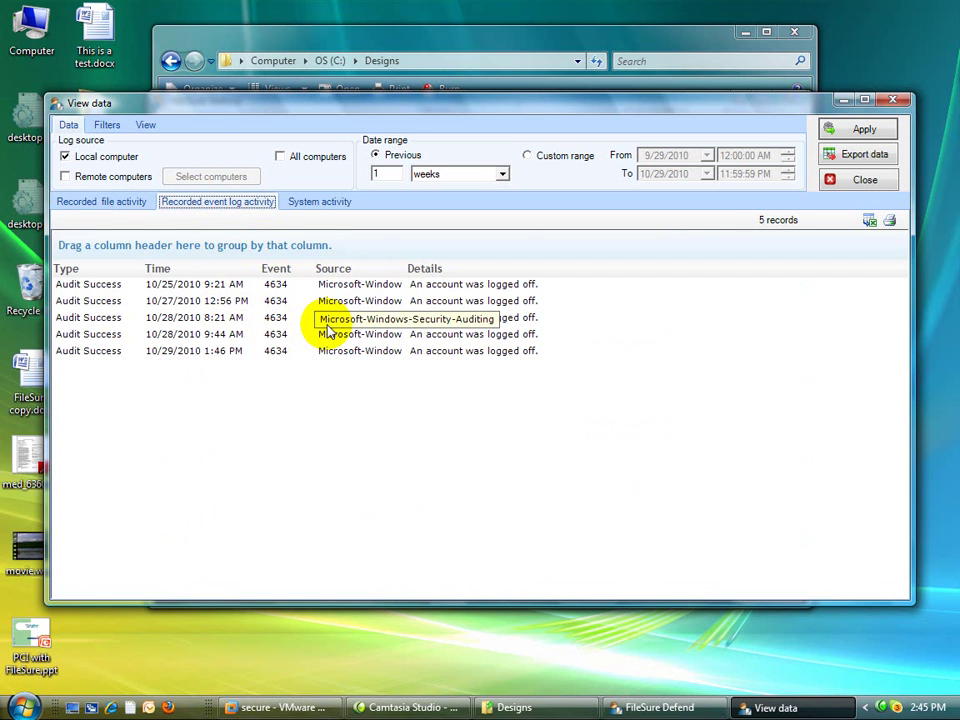
click(352, 286)
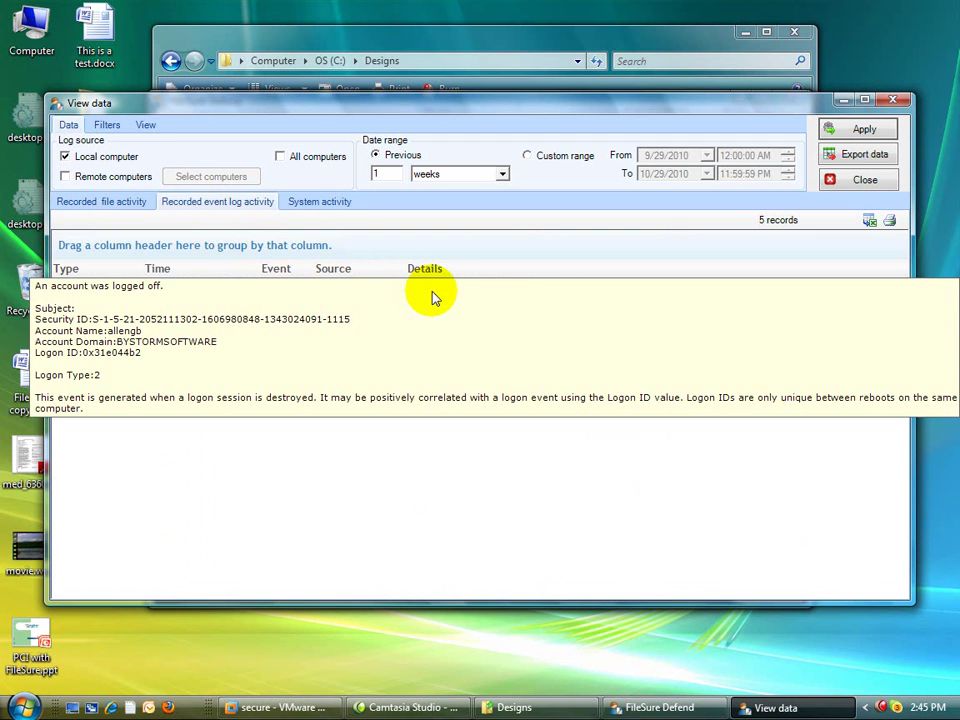
click(304, 205)
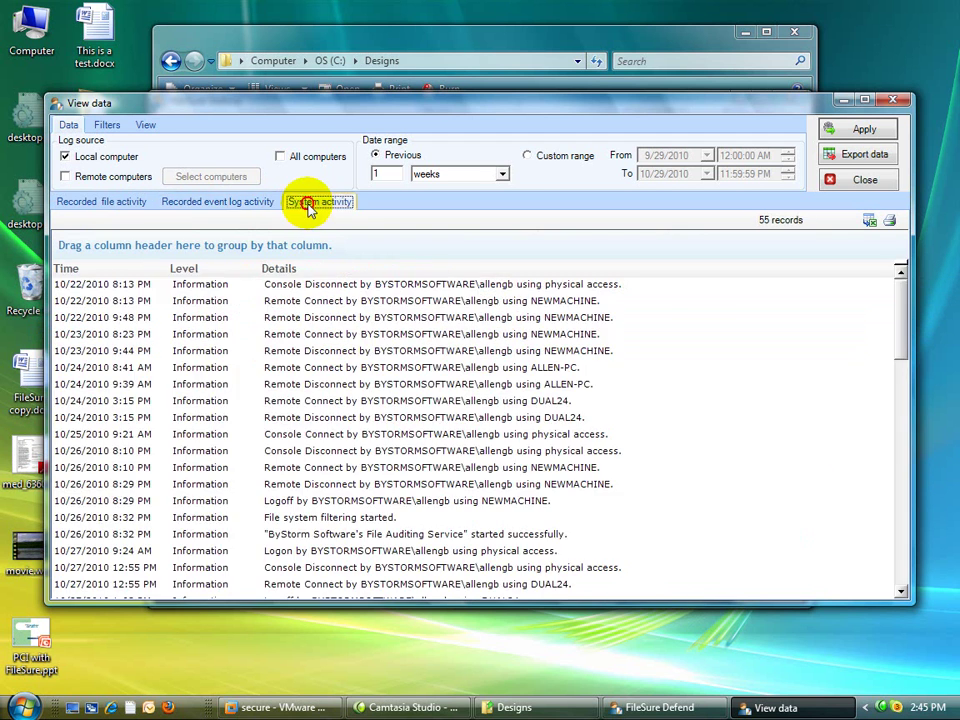
Review the console and remote connect entries from 10/22 through the 10/27 9:24 AM logon.
click(390, 286)
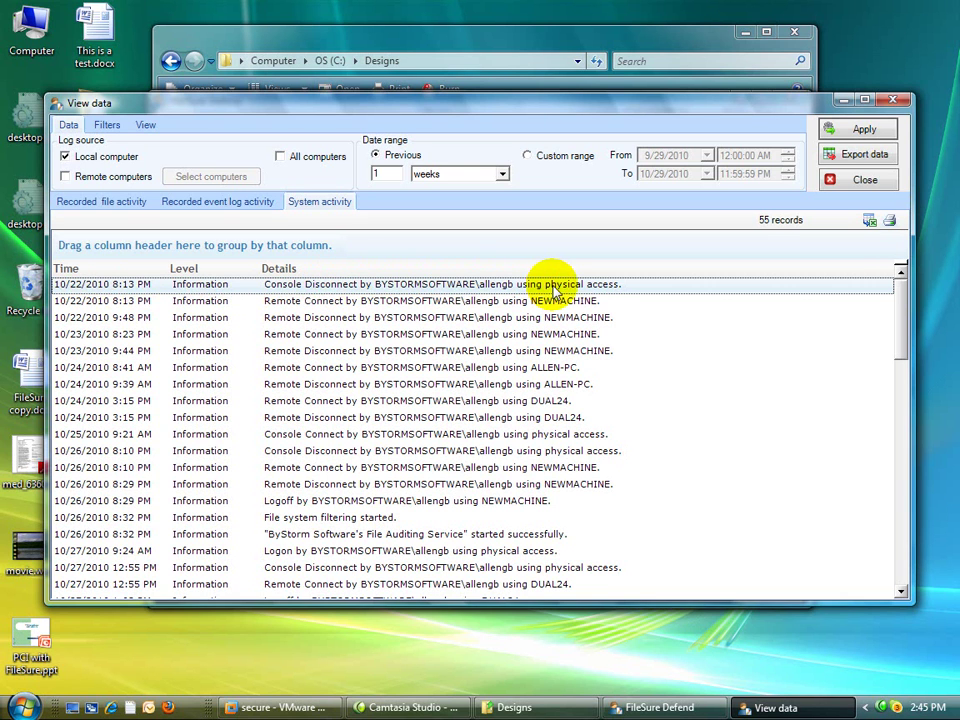
click(549, 302)
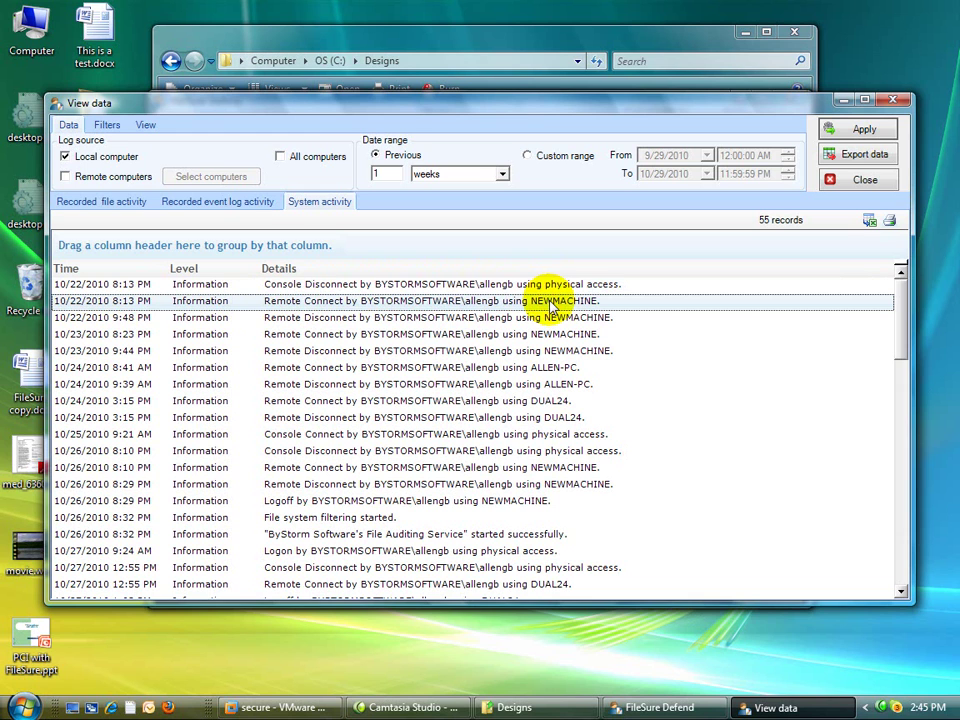
click(371, 315)
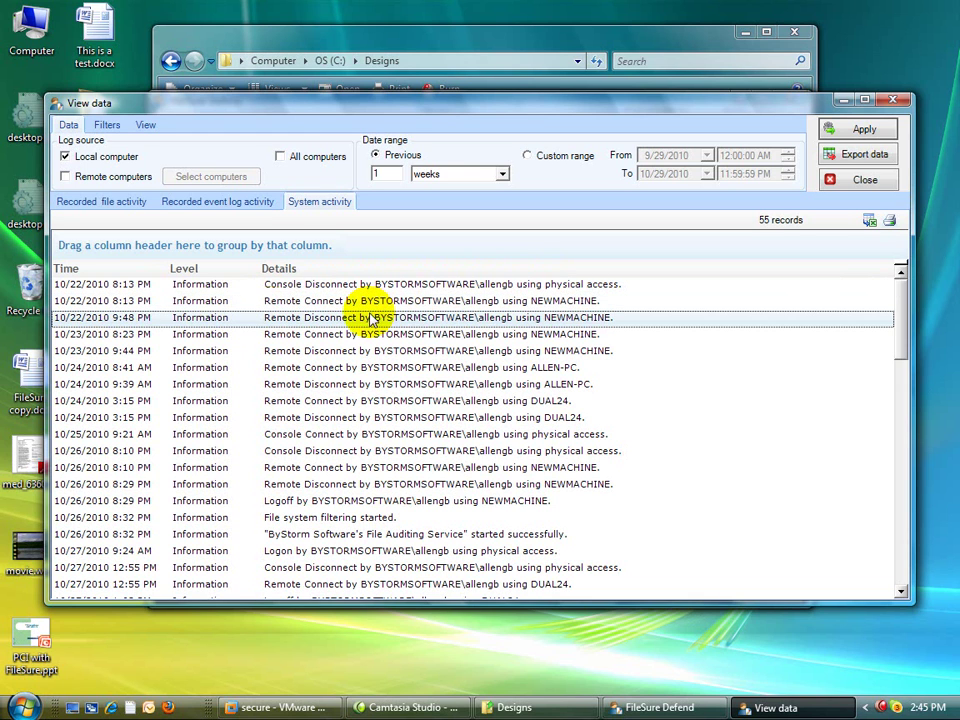
click(135, 301)
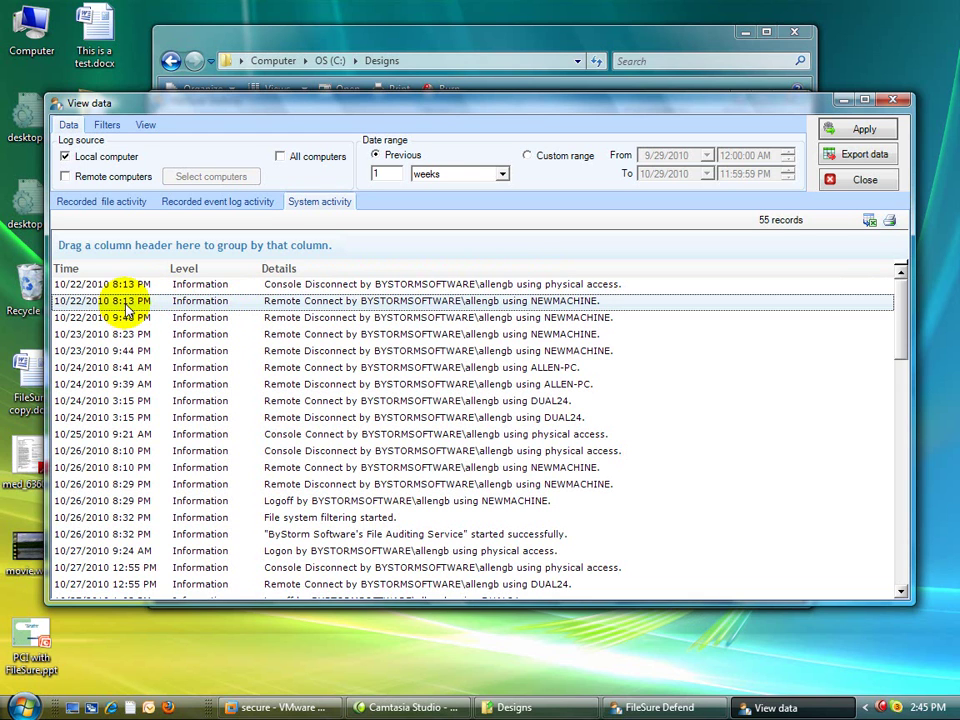
click(180, 318)
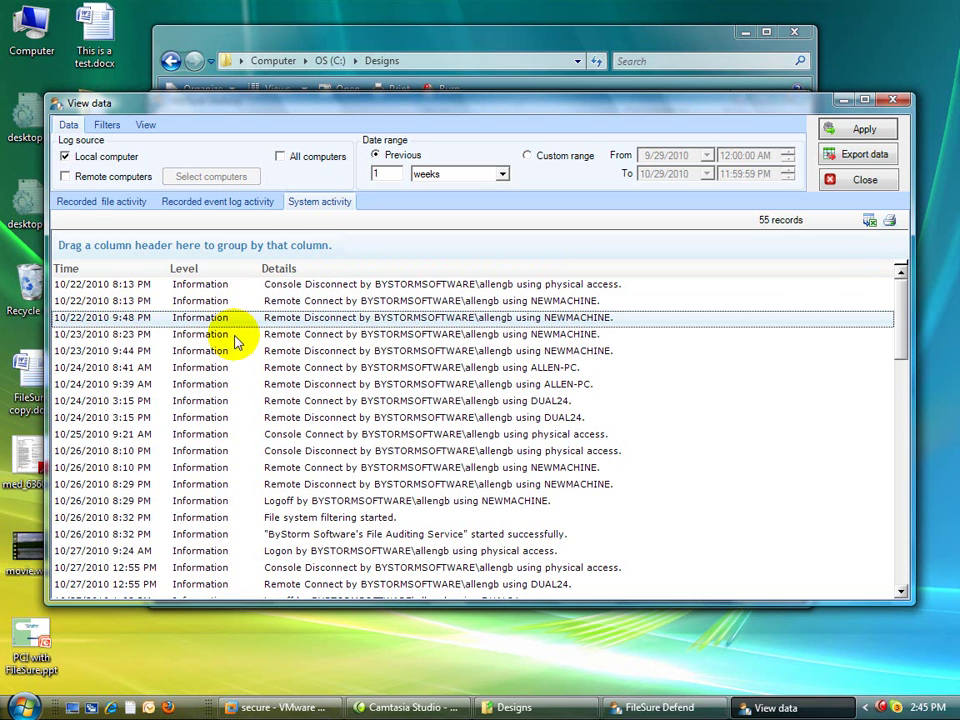
click(152, 336)
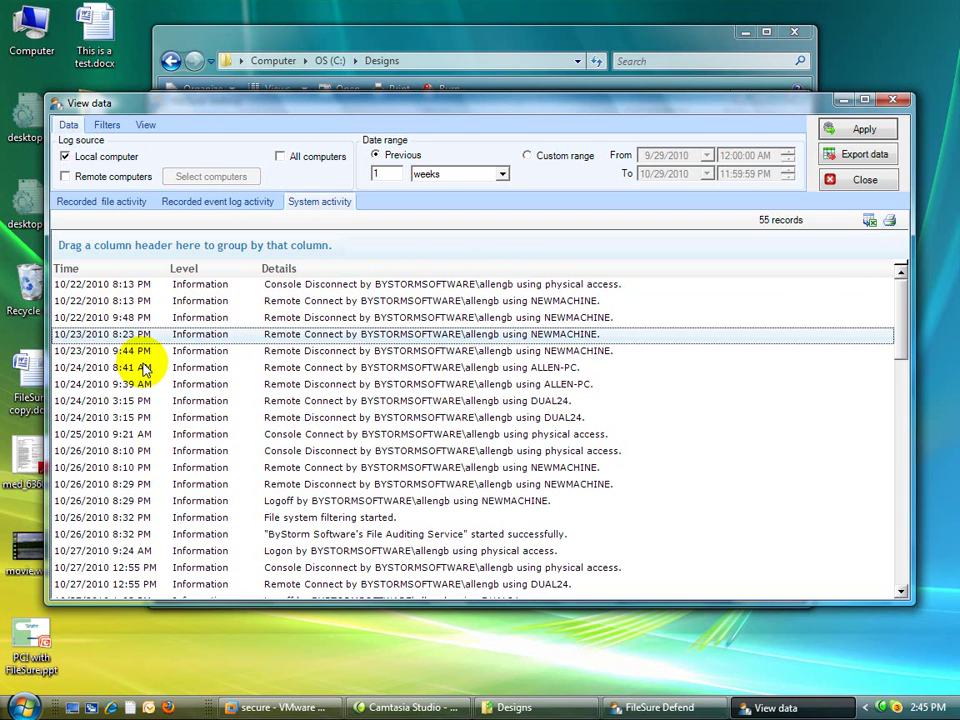
click(148, 368)
click(140, 401)
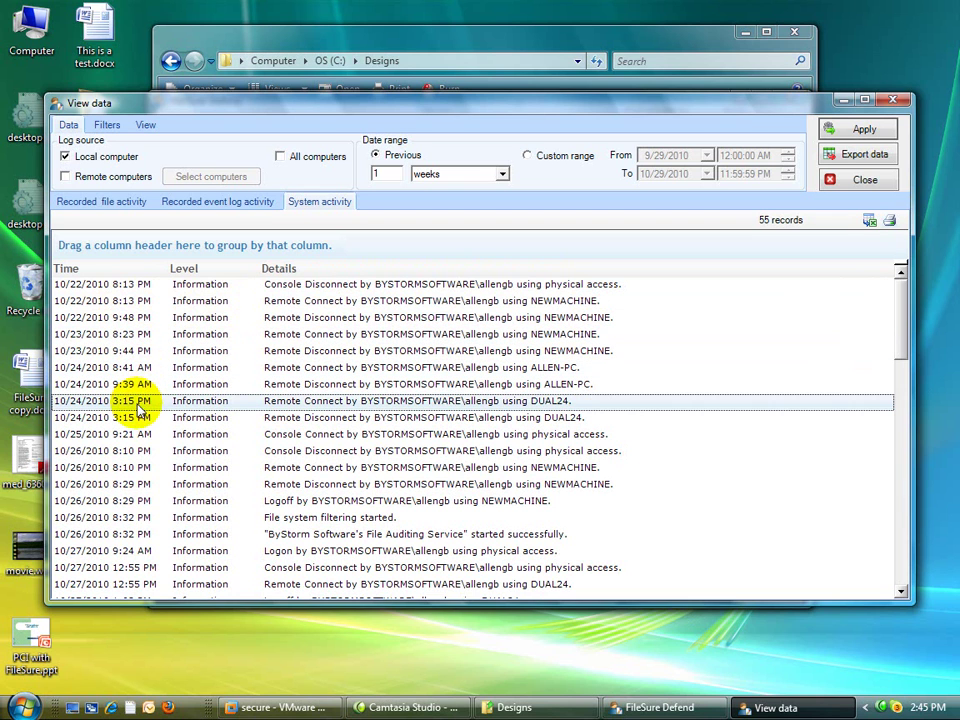
click(138, 434)
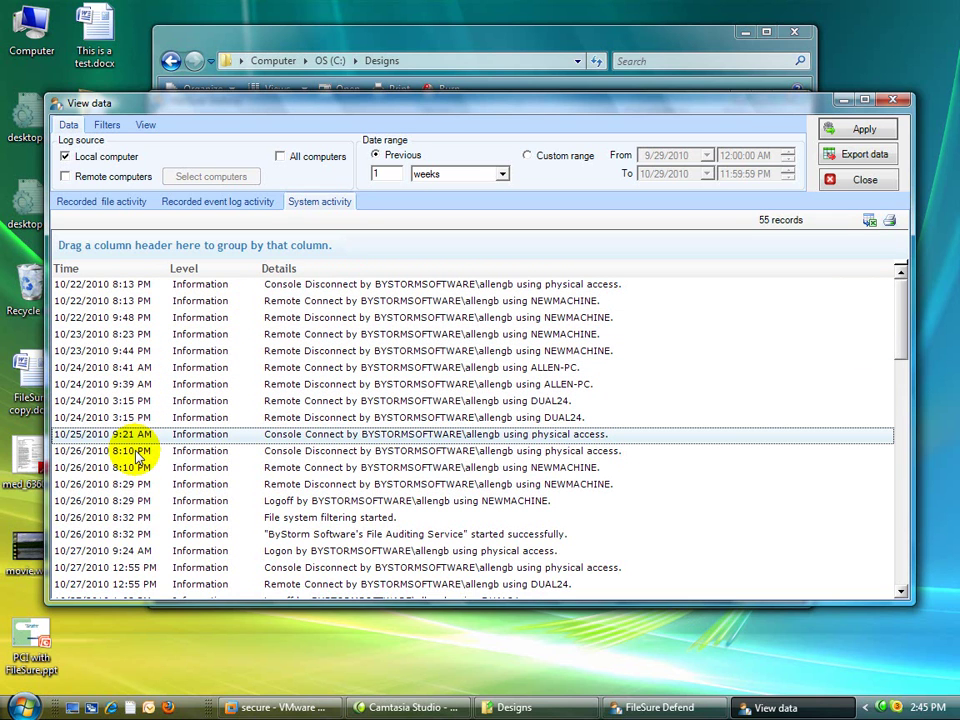
click(147, 455)
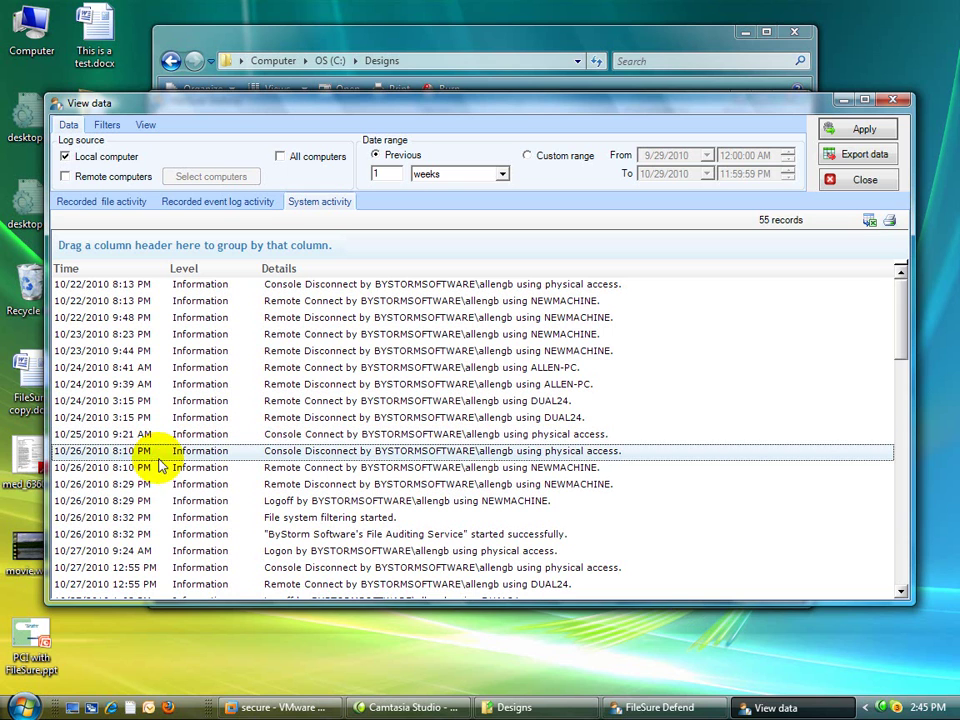
click(140, 552)
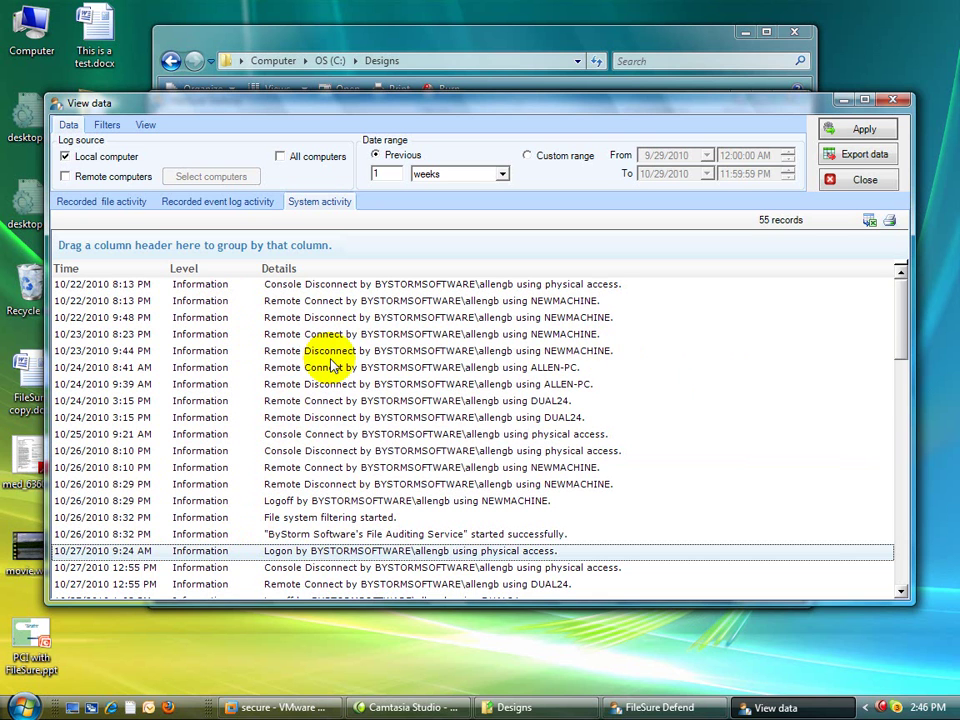
Inspect the 1:03 PM logoff and the rule Inactive, Watch PDFs and Active entries.
scroll(420, 363, down, 3)
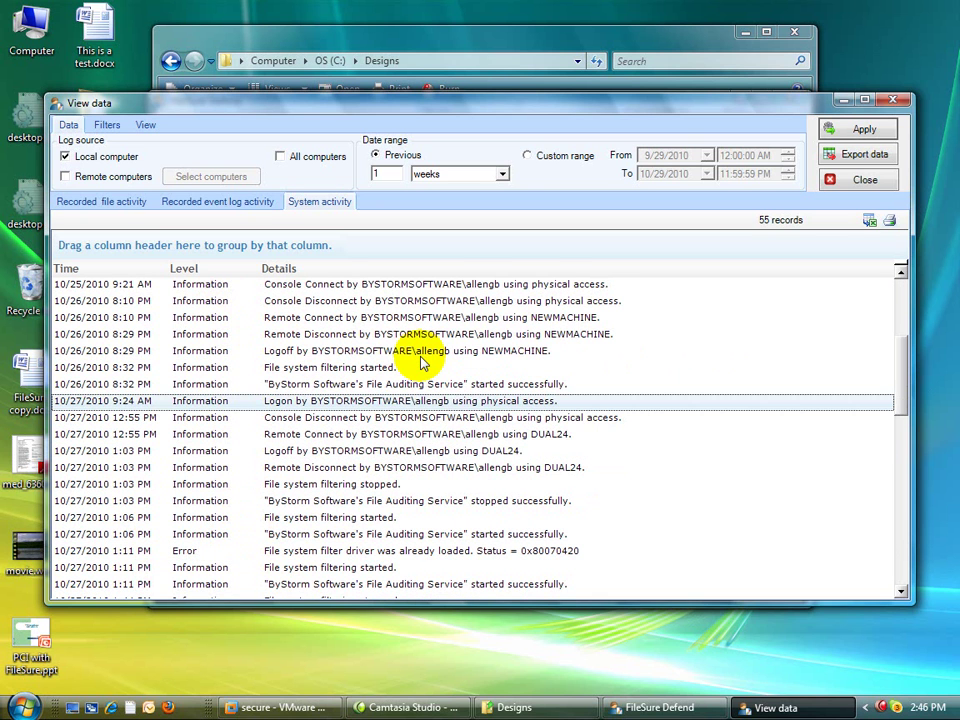
click(405, 450)
scroll(485, 480, down, 1)
scroll(483, 484, down, 7)
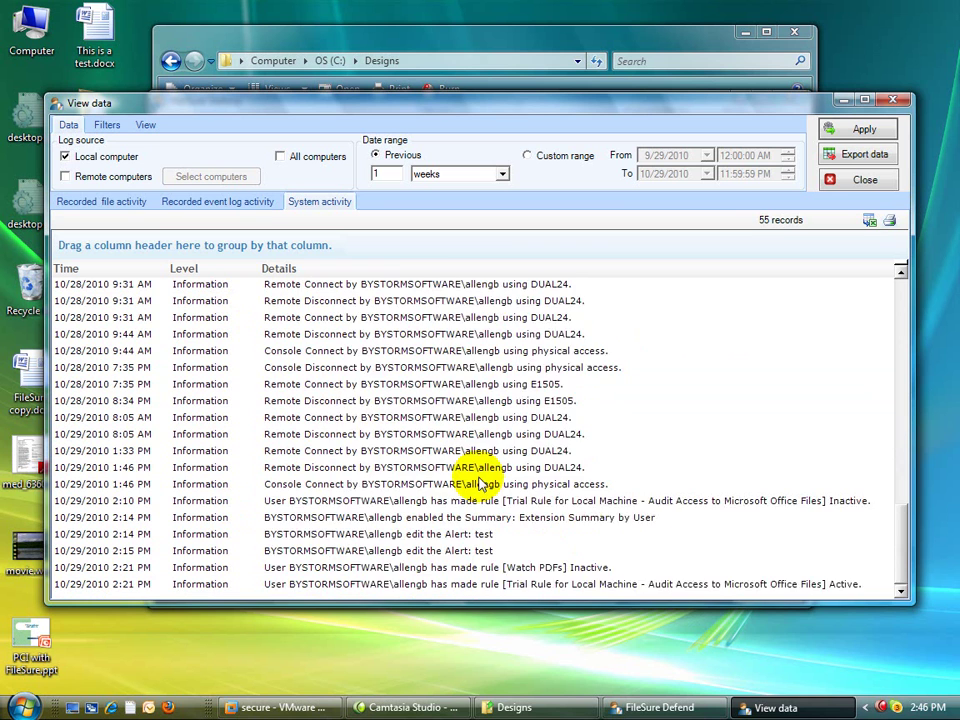
scroll(487, 541, down, 1)
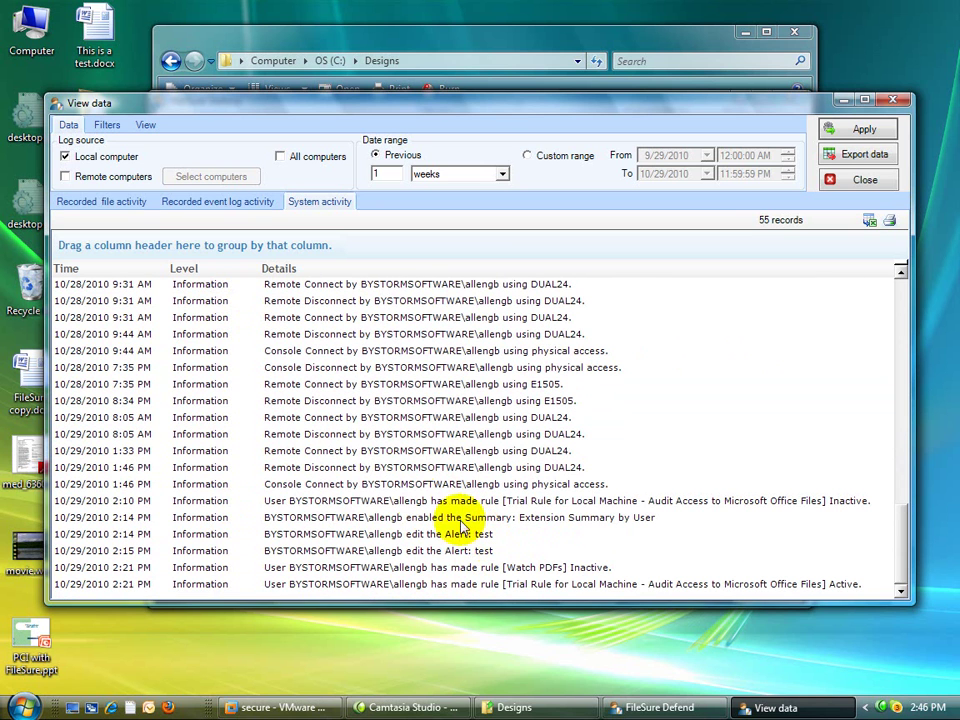
click(540, 502)
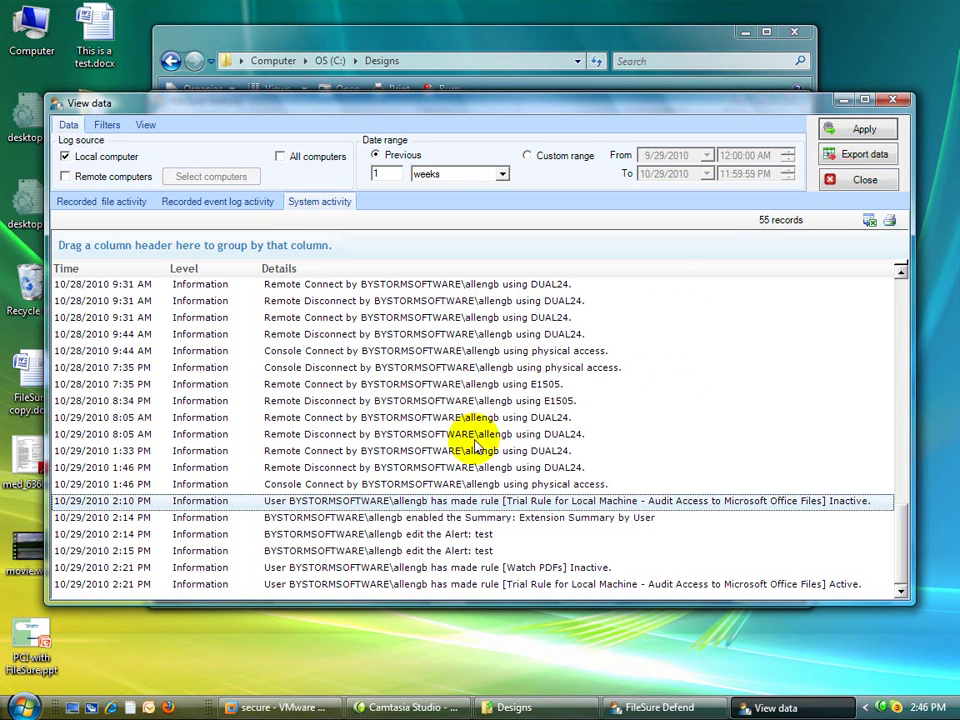
click(435, 566)
click(433, 585)
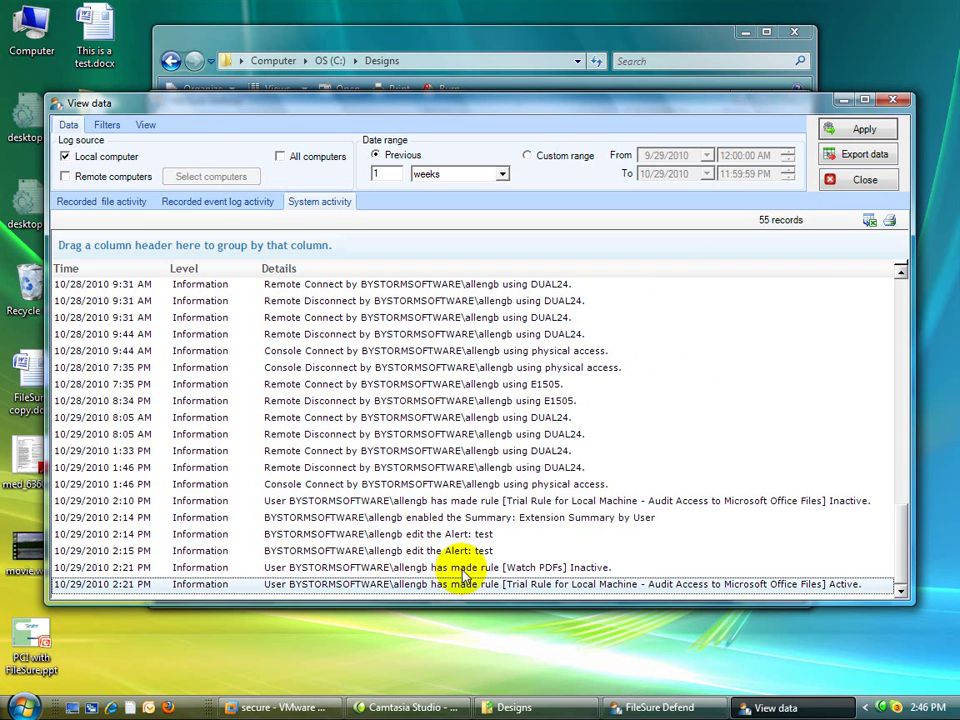
click(440, 568)
click(436, 585)
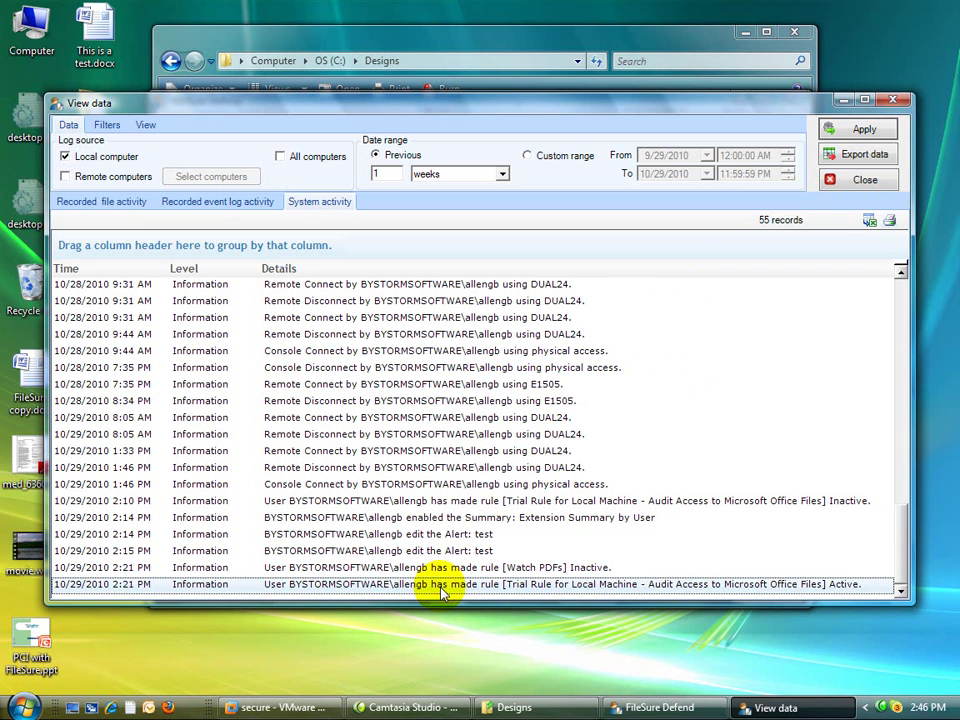
Check the Trial Rule, Extension Summary and Alert test entries, then close the log viewer.
click(598, 503)
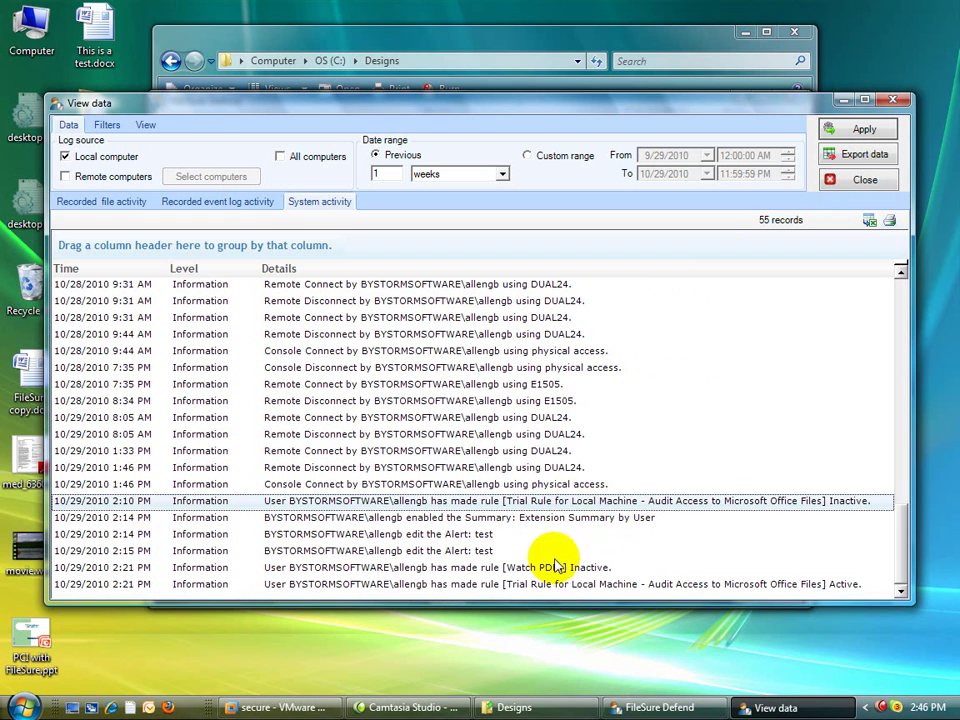
click(396, 518)
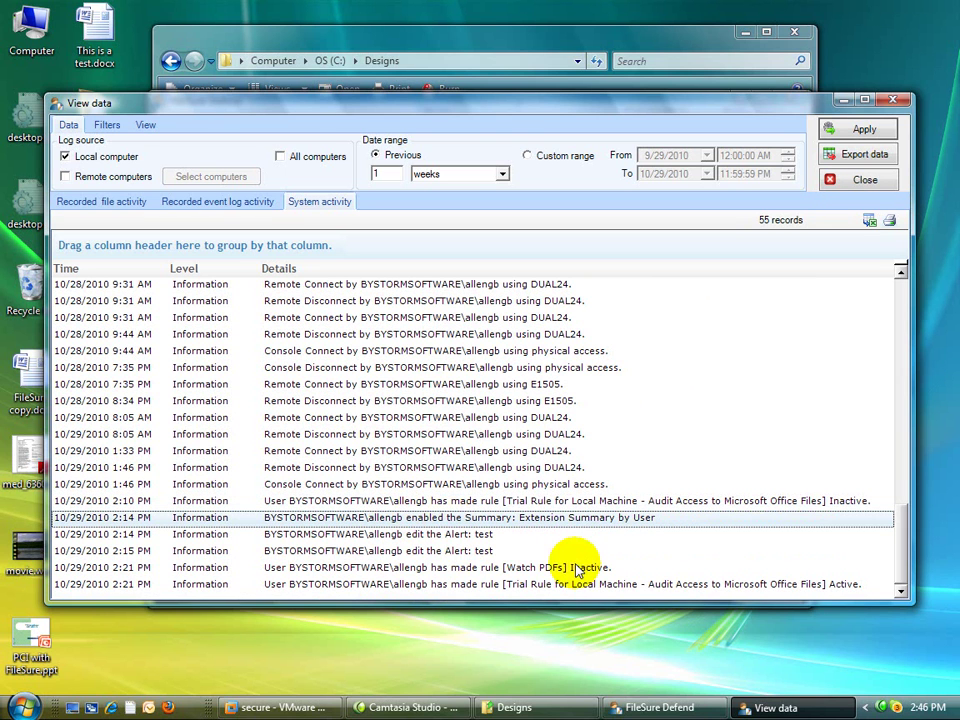
click(430, 536)
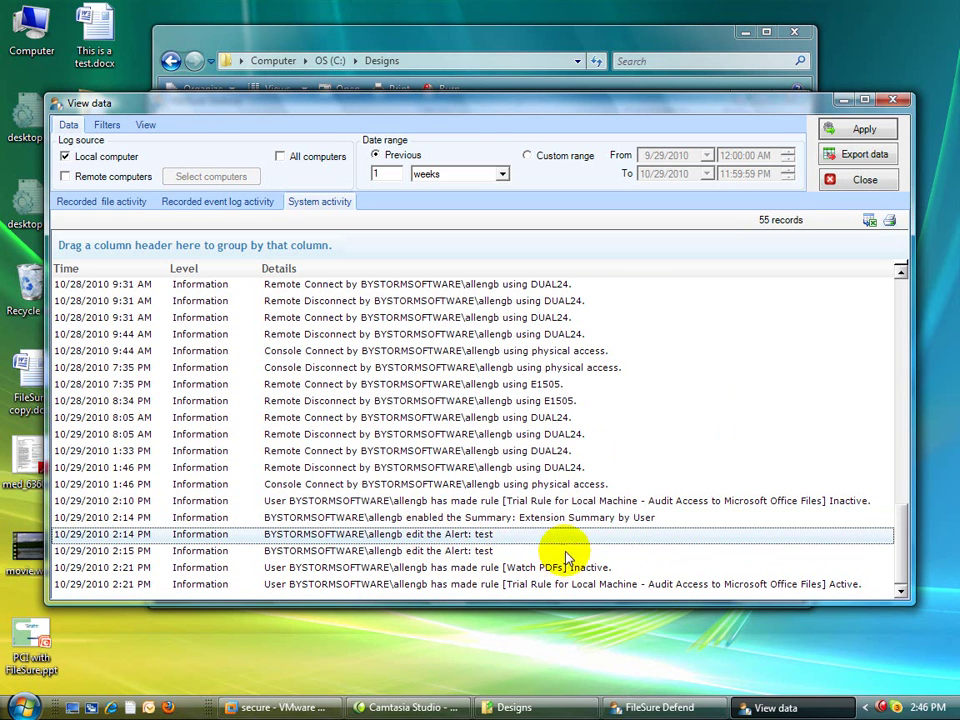
click(860, 180)
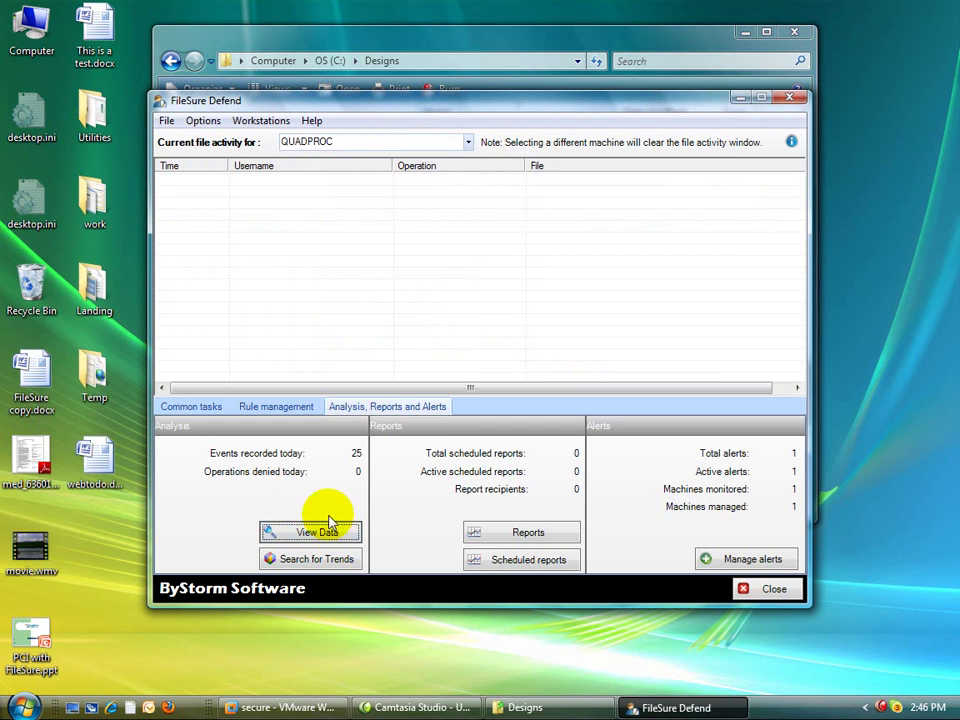
Select the Touched files user activity report with its range set to Previous 7 days.
click(533, 532)
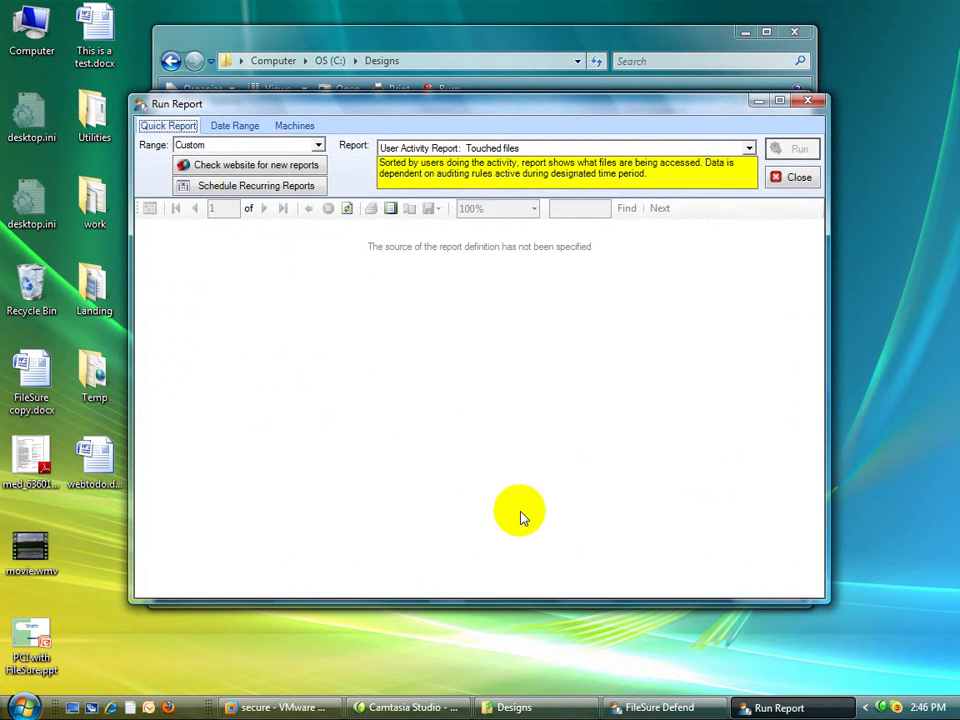
click(748, 148)
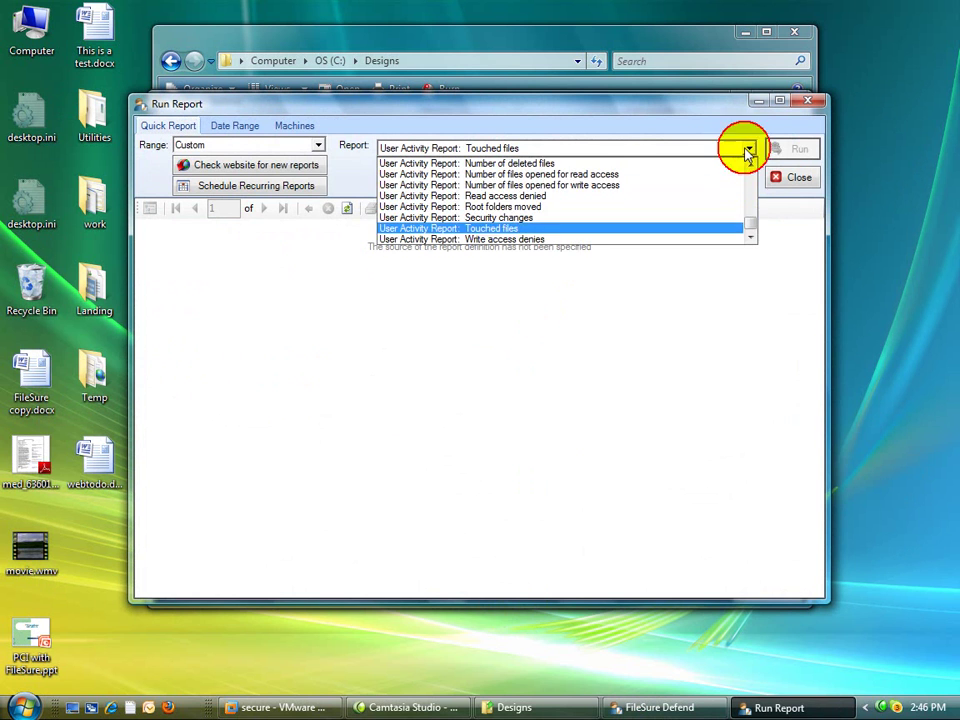
scroll(746, 214, up, 5)
click(750, 165)
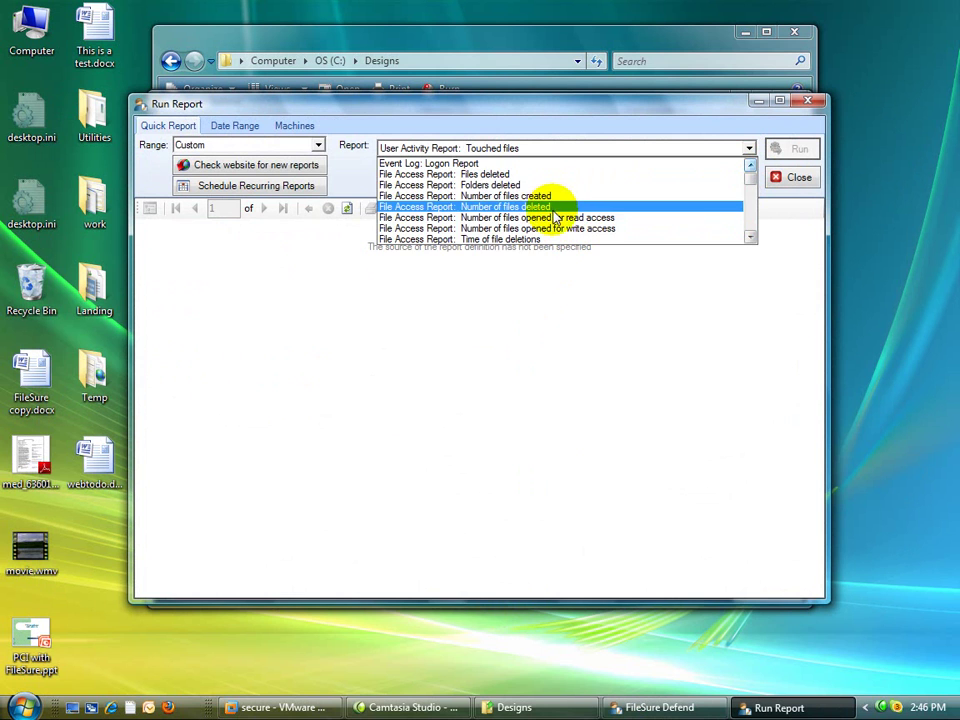
scroll(550, 214, down, 1)
scroll(510, 230, down, 2)
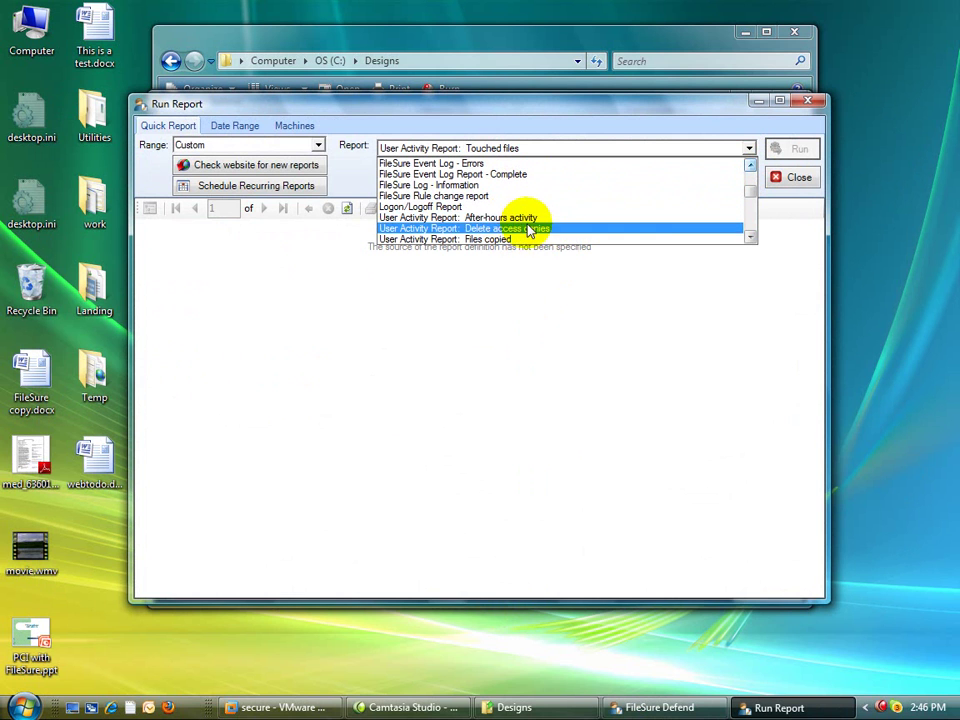
scroll(522, 240, down, 3)
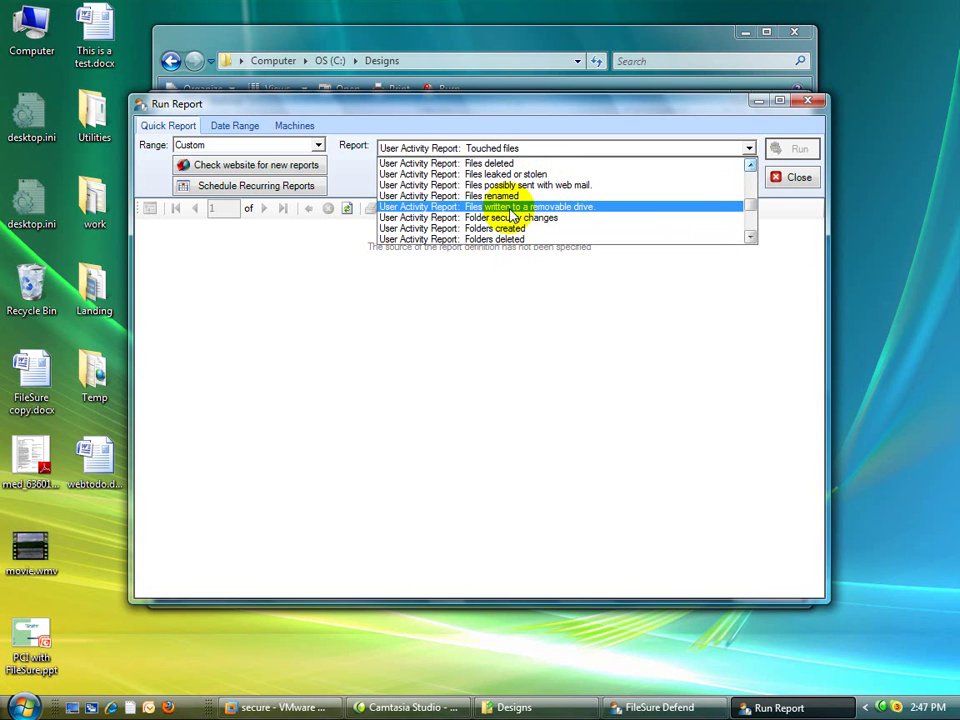
scroll(561, 222, down, 4)
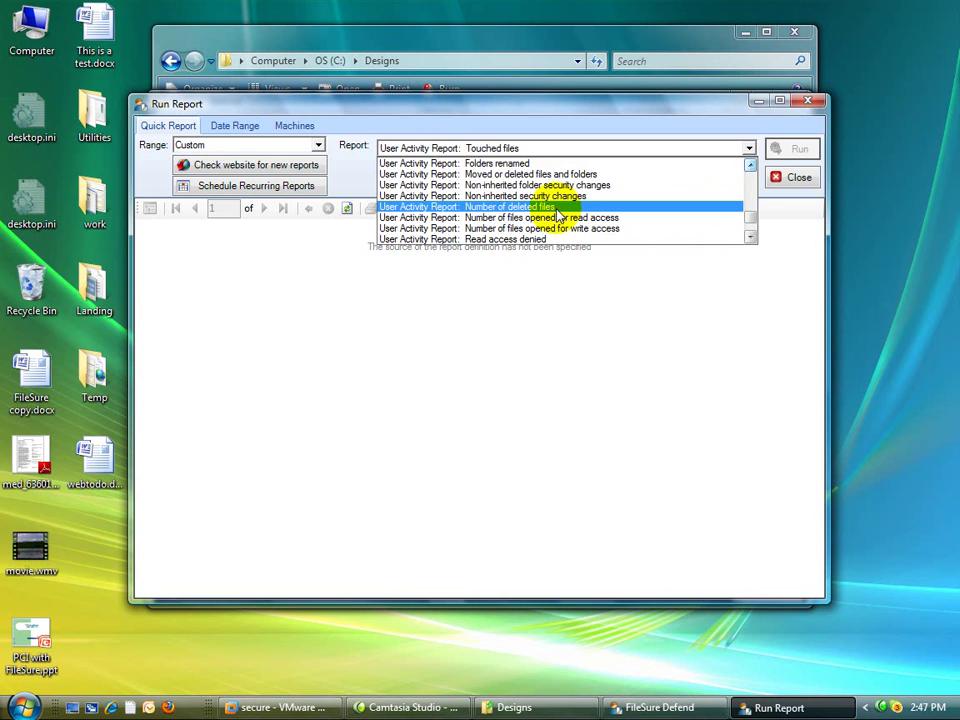
click(549, 229)
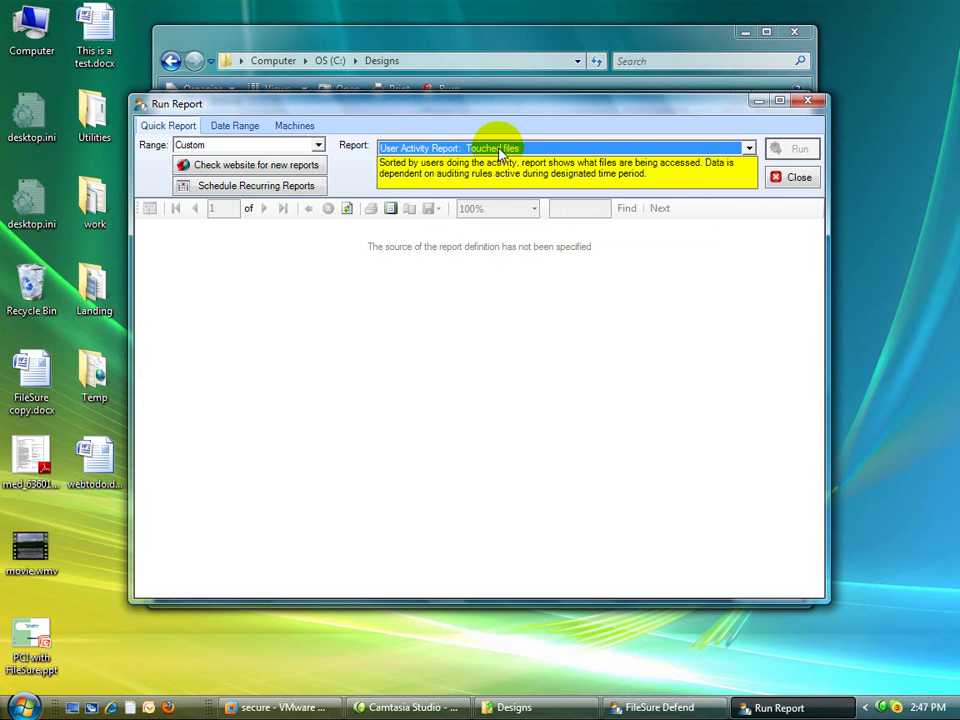
click(318, 146)
click(274, 161)
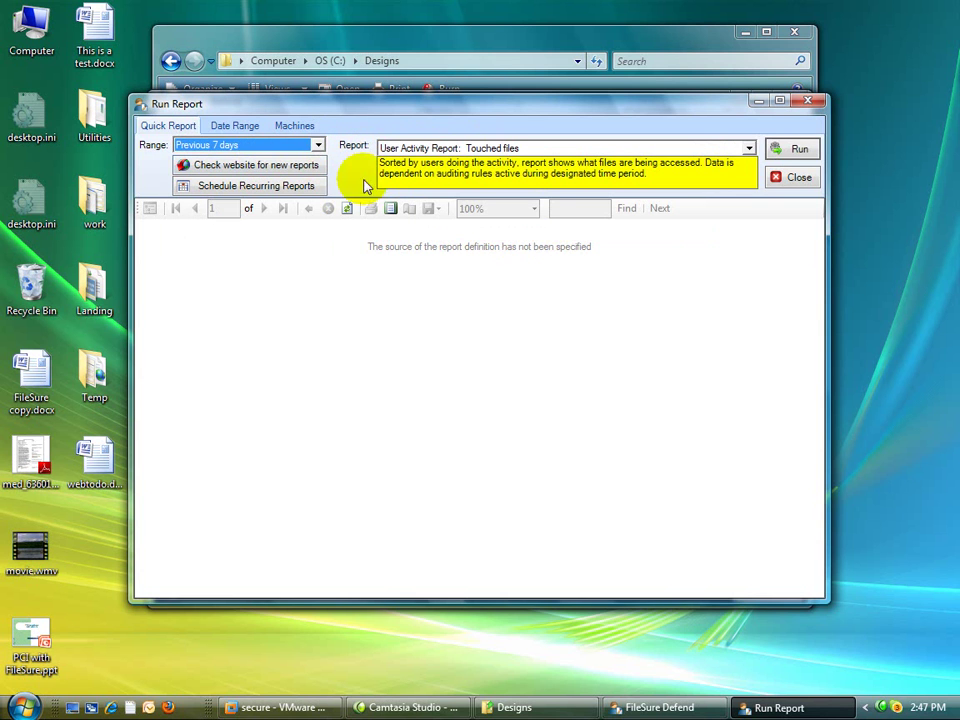
Run the Touched Files report and scroll page 2 to the final Wall Base.dwg accesses.
click(795, 155)
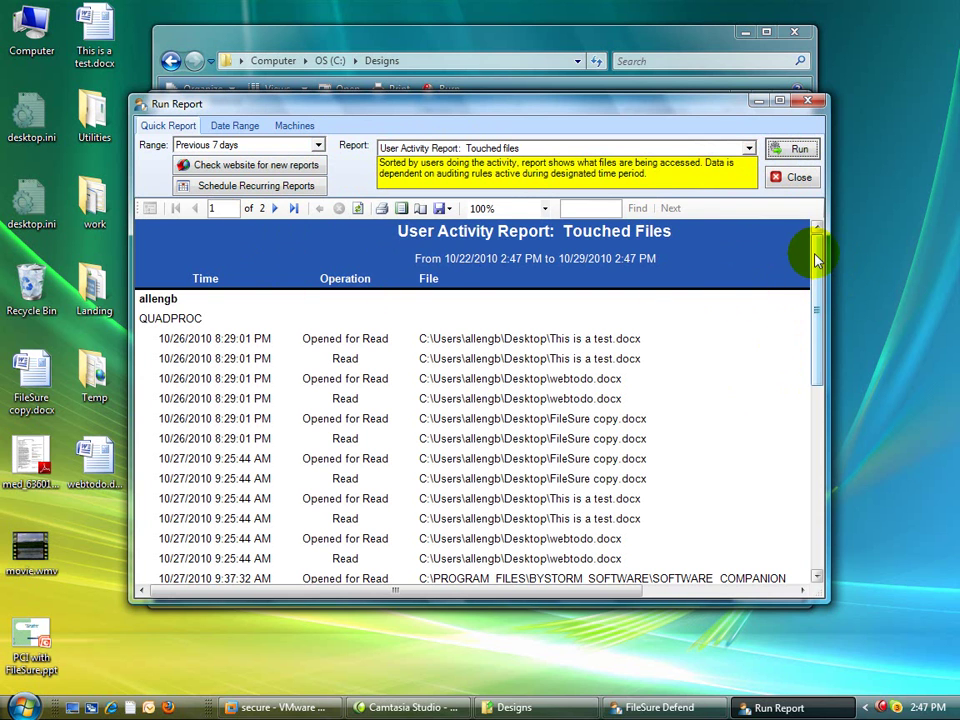
click(293, 208)
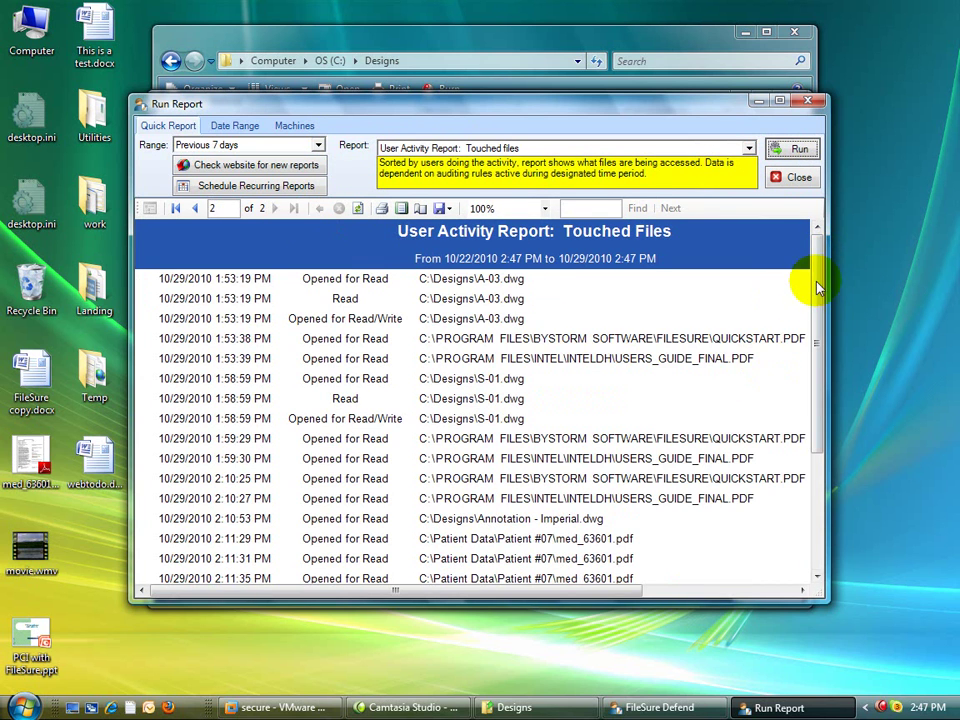
drag(810, 279, 810, 450)
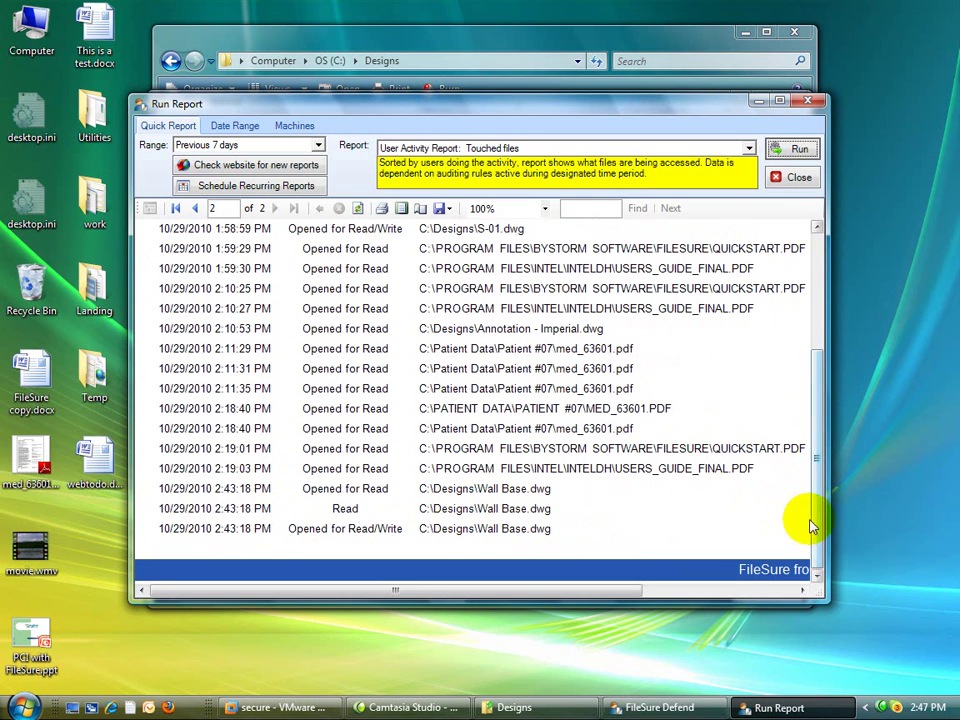
Start a recurring job named Touched Files and enter a delivery e-mail address.
click(287, 187)
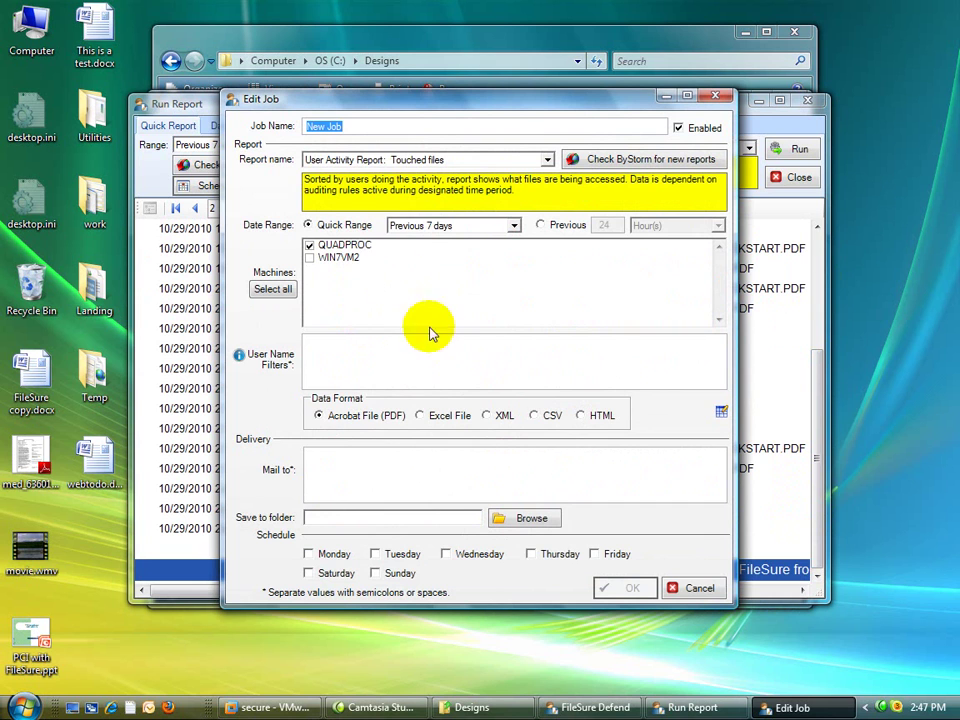
click(343, 452)
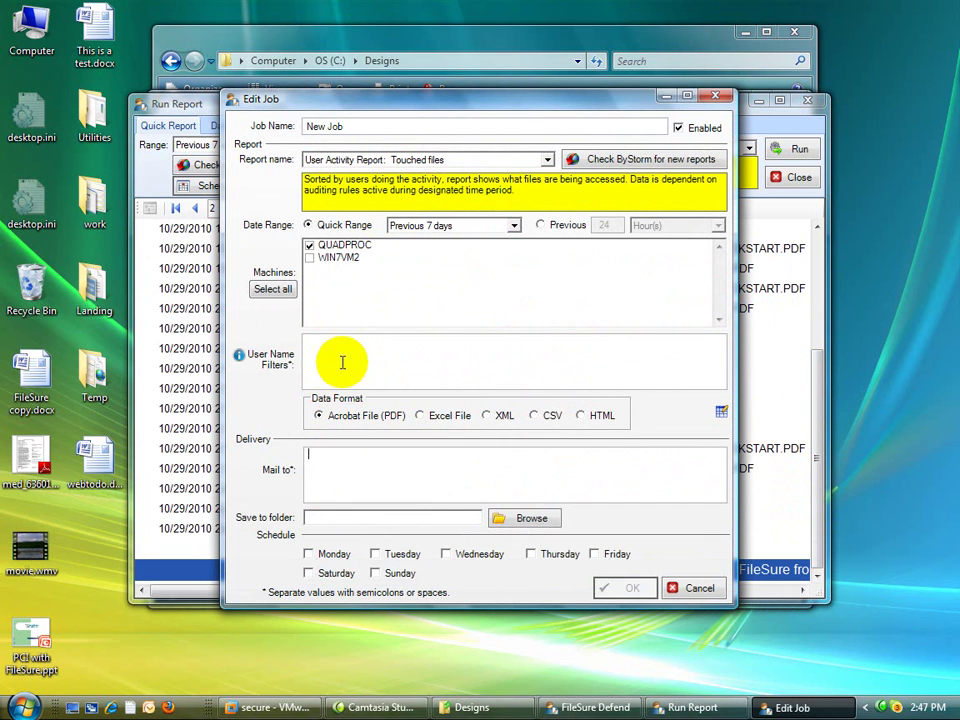
drag(383, 129, 182, 100)
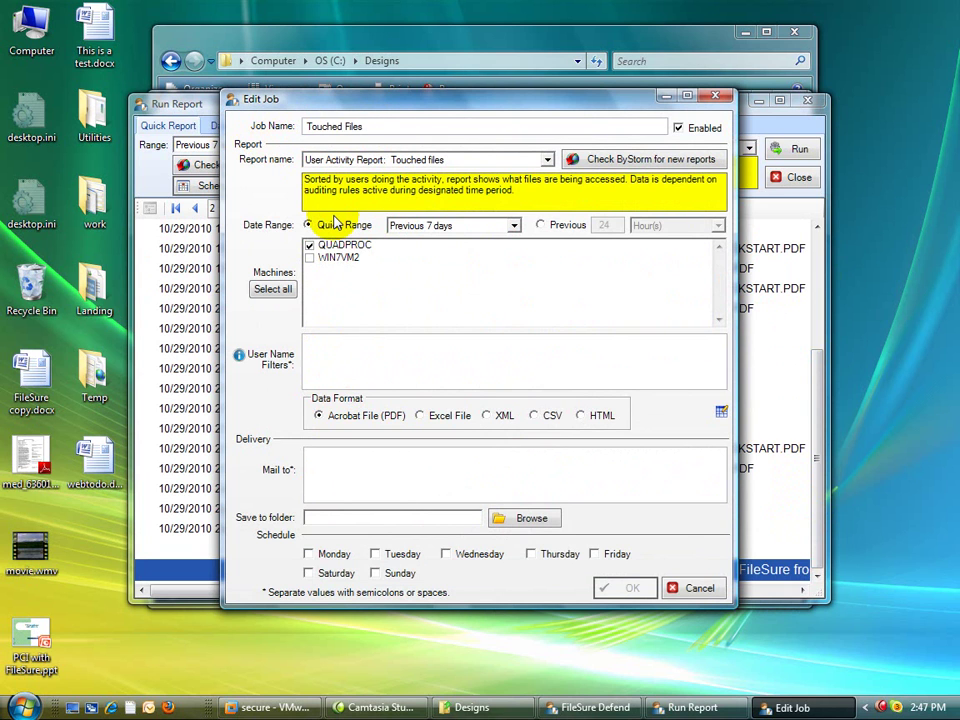
click(334, 461)
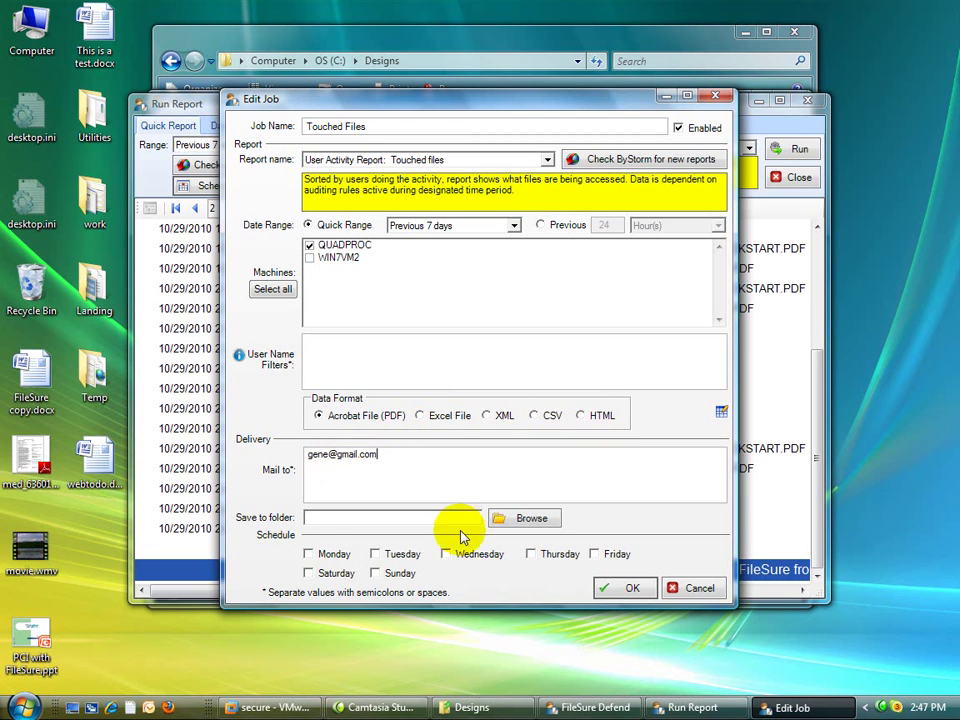
Schedule it Monday through Friday, keep Touched files as its report, then cancel the job.
click(309, 554)
click(376, 556)
click(446, 555)
click(531, 555)
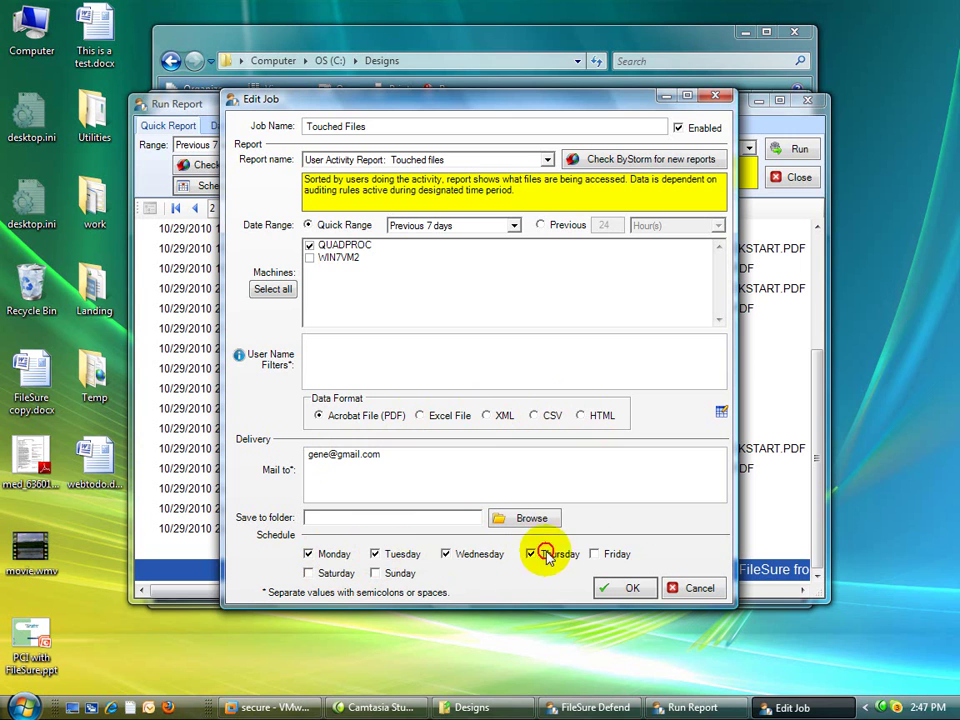
click(595, 555)
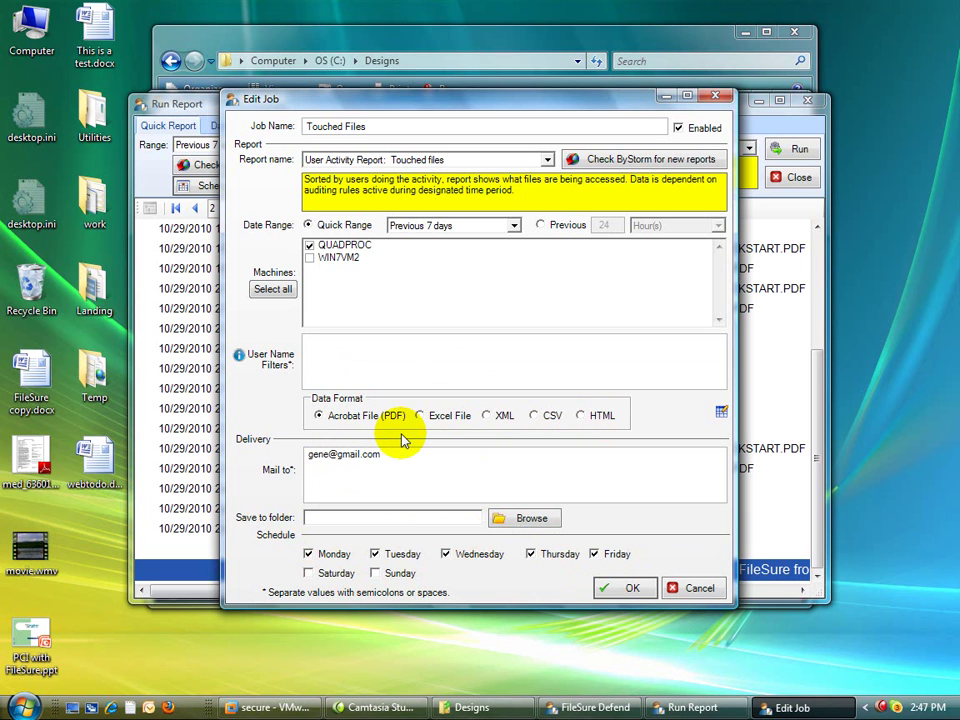
click(547, 160)
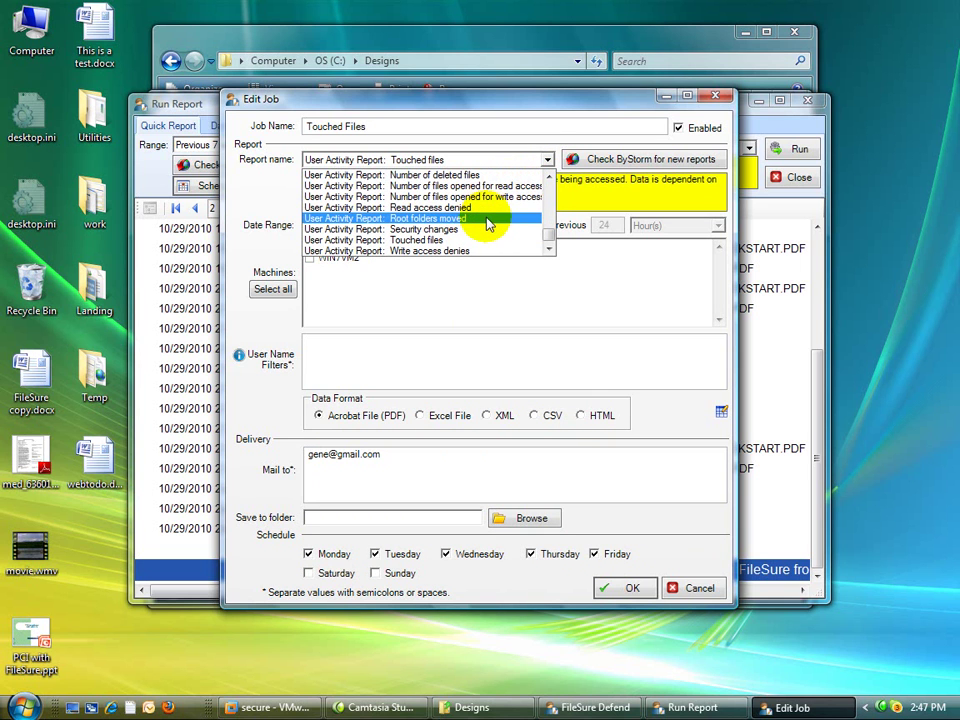
click(547, 161)
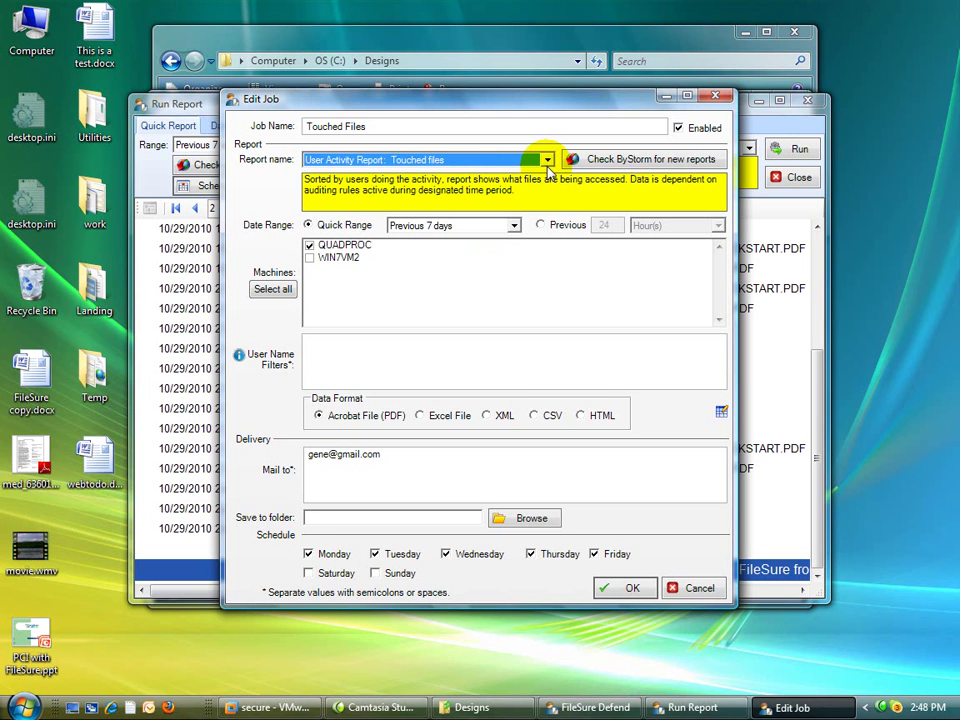
click(697, 590)
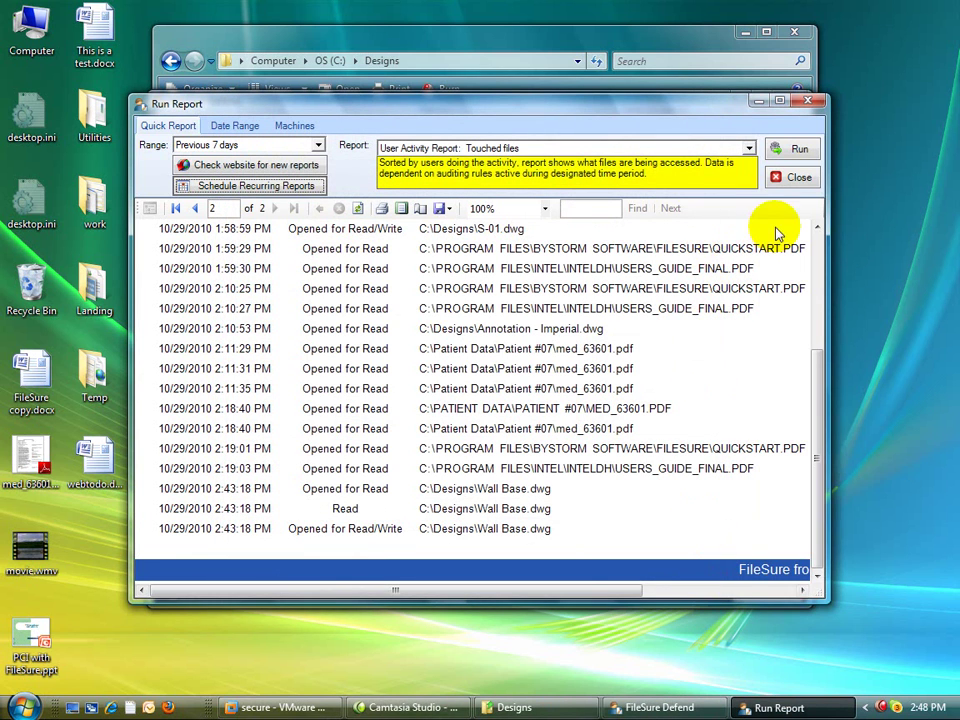
Close the report viewer and show the Extension Summary by User e-mail alert in Manage Alerts.
click(799, 178)
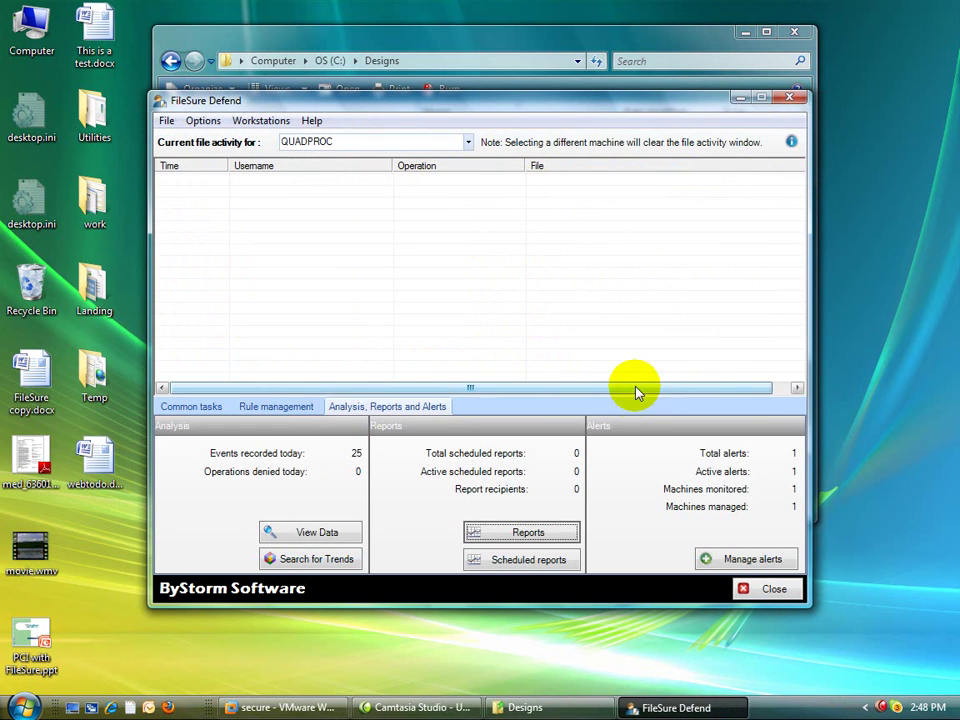
click(749, 561)
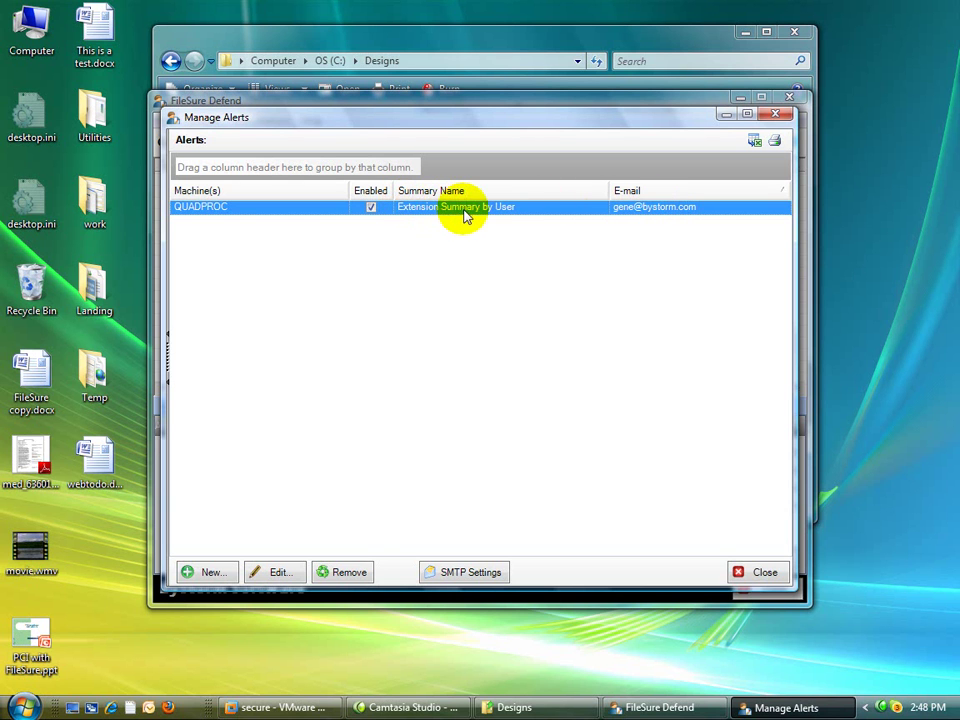
click(279, 570)
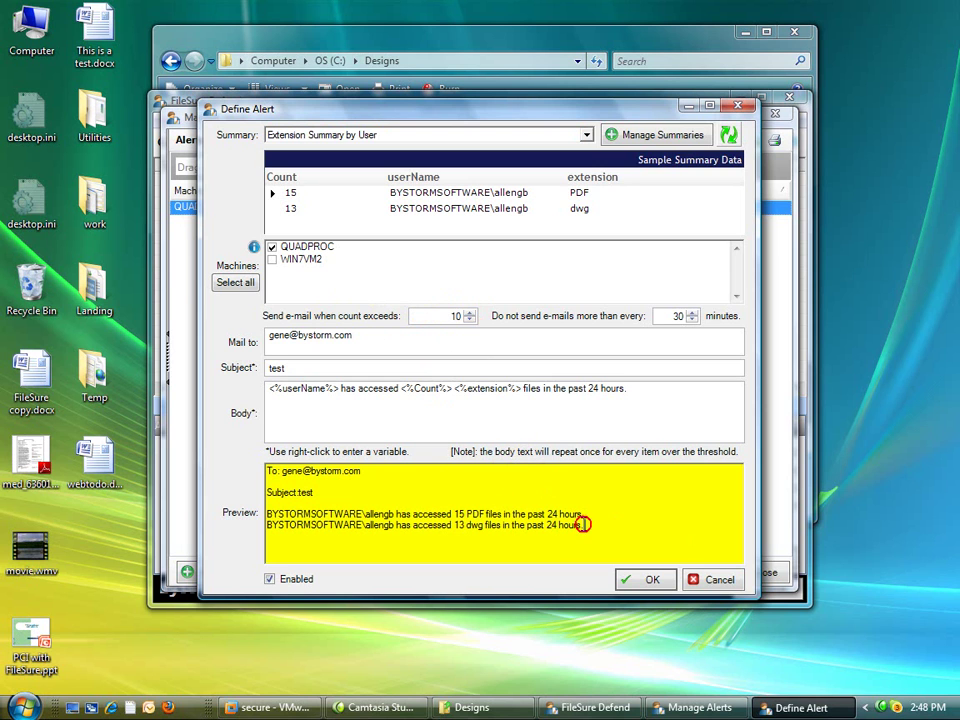
drag(596, 540, 266, 514)
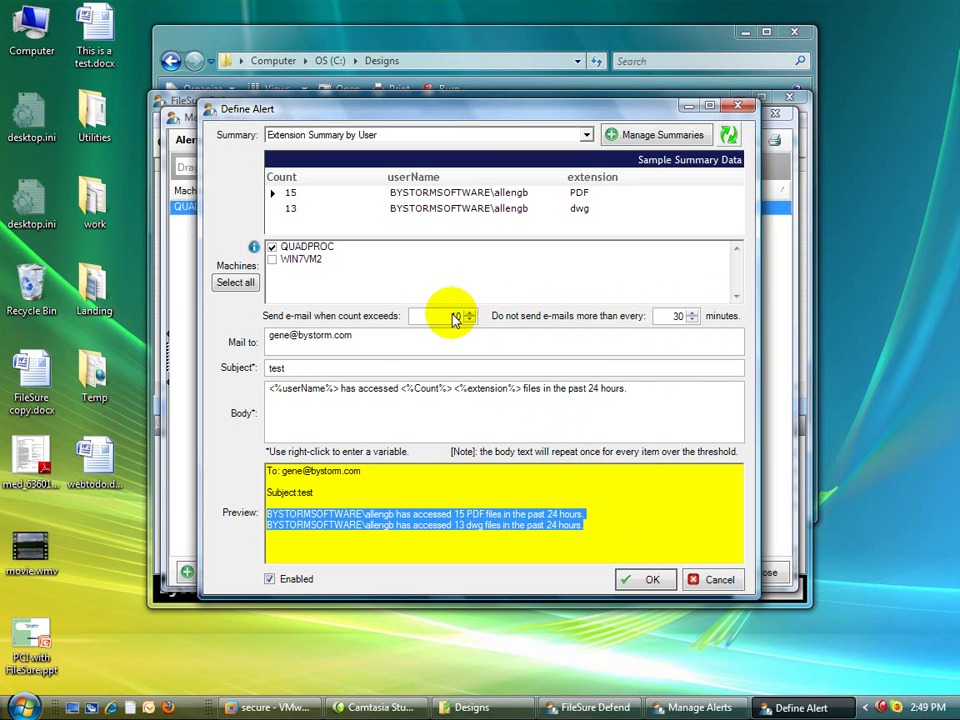
click(713, 580)
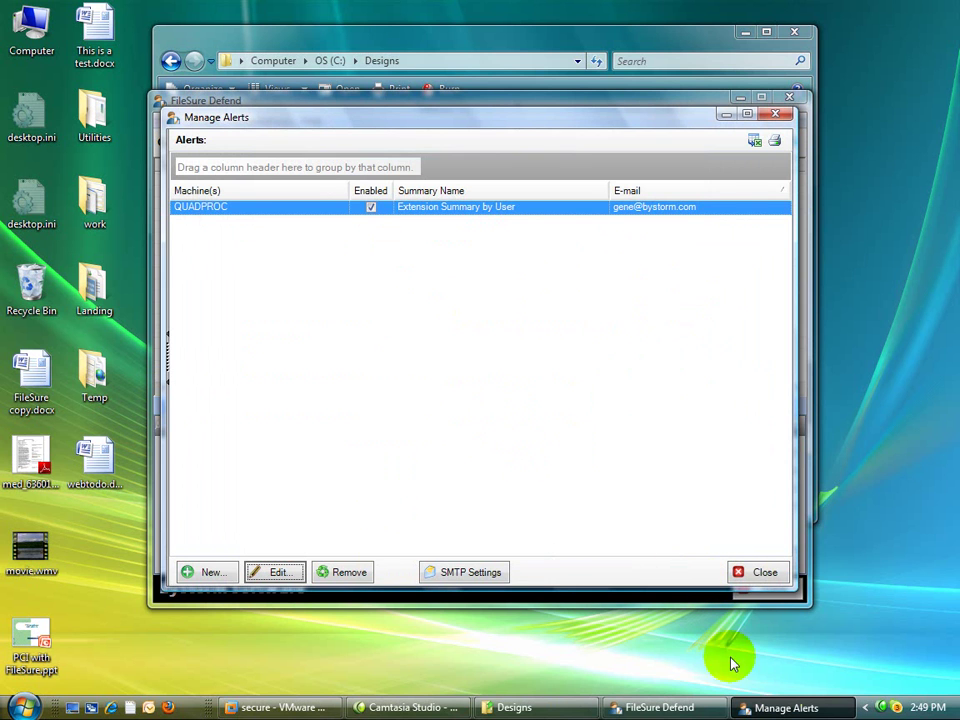
Close the alert list and check the empty Scheduled Reports job list.
click(760, 573)
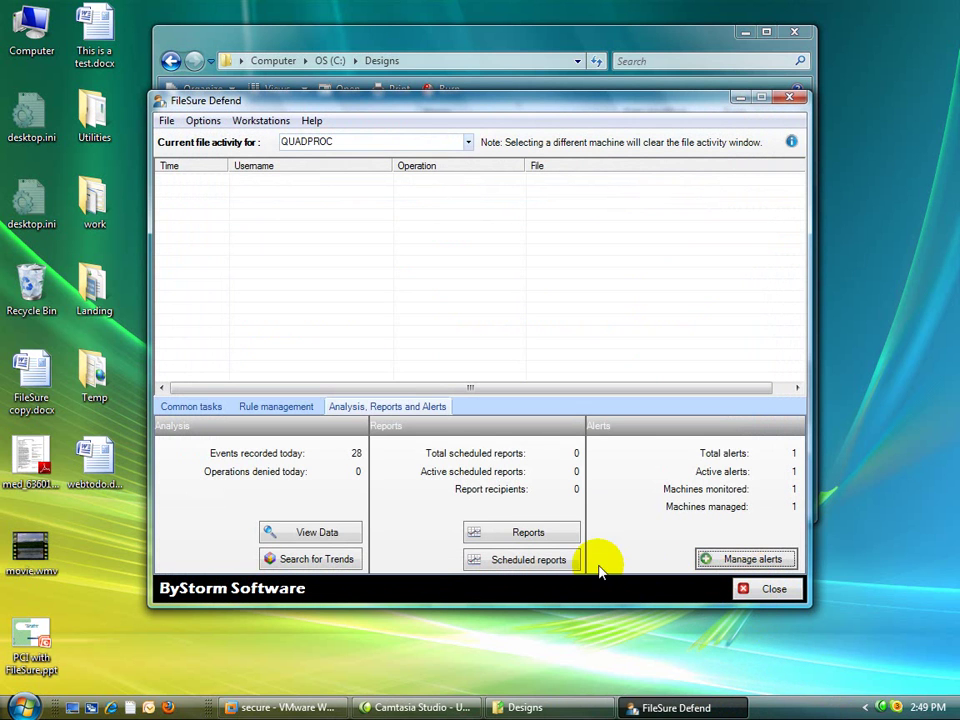
click(546, 558)
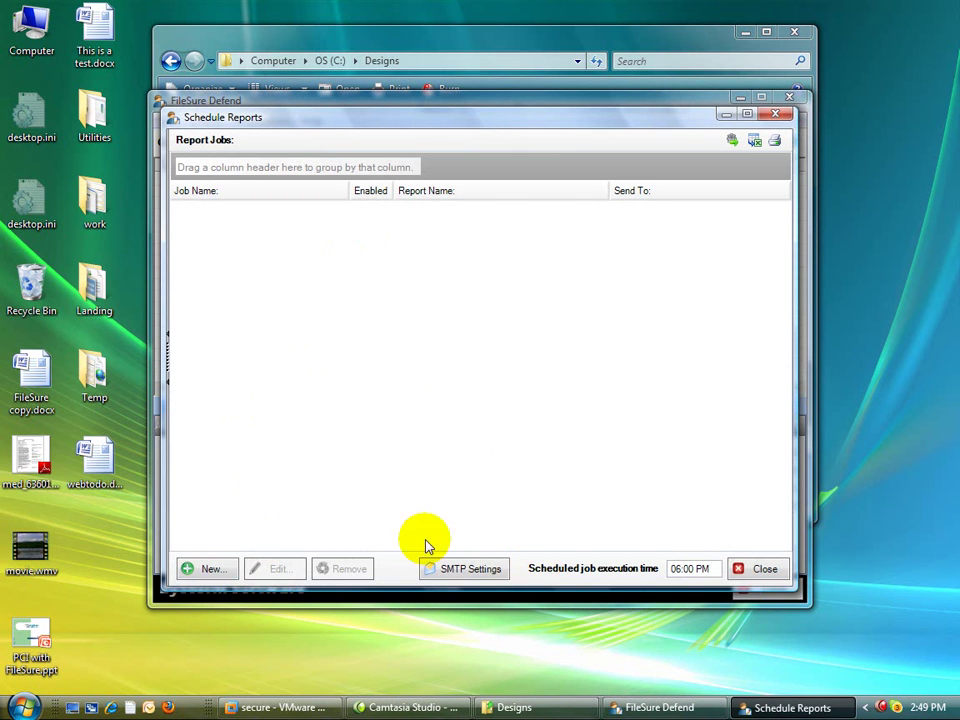
click(740, 569)
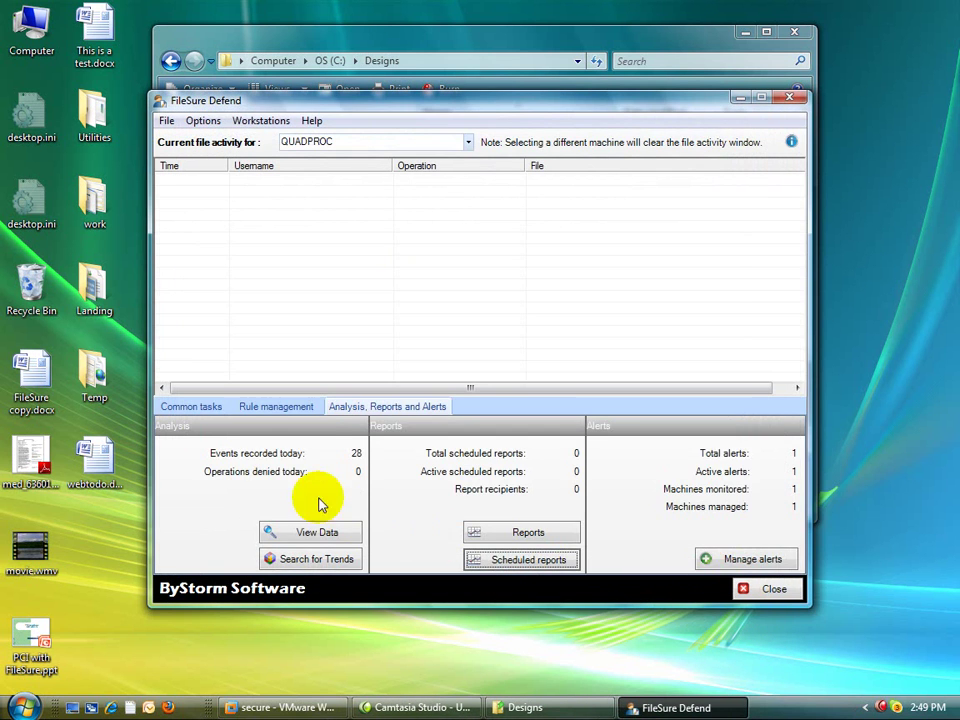
Review the local file rules, return to common tasks, and bring up the Workstations menu.
click(284, 407)
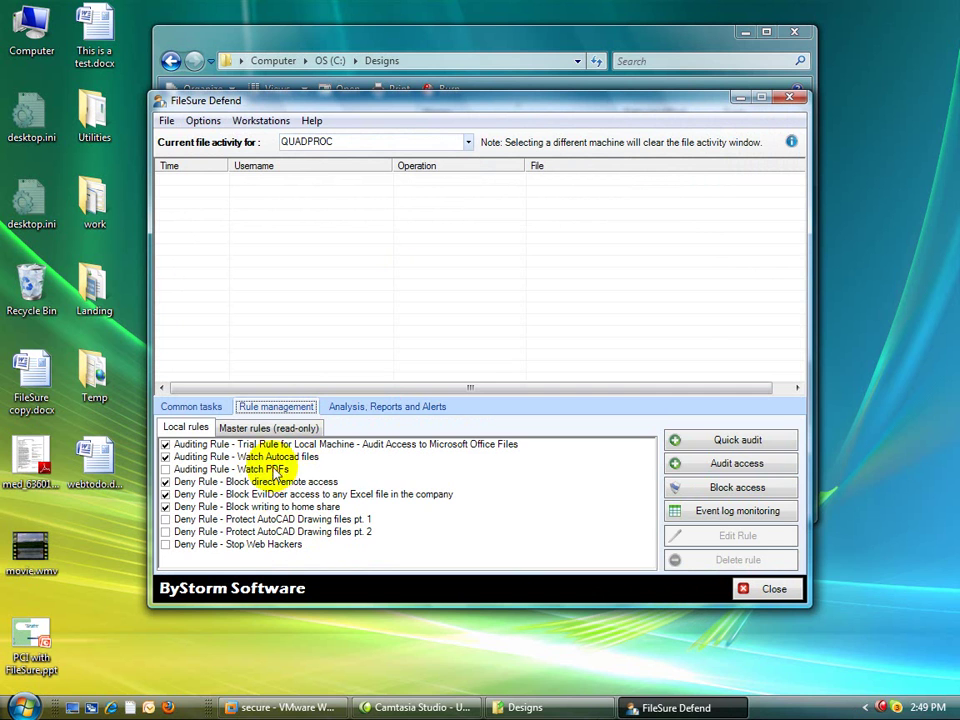
click(200, 405)
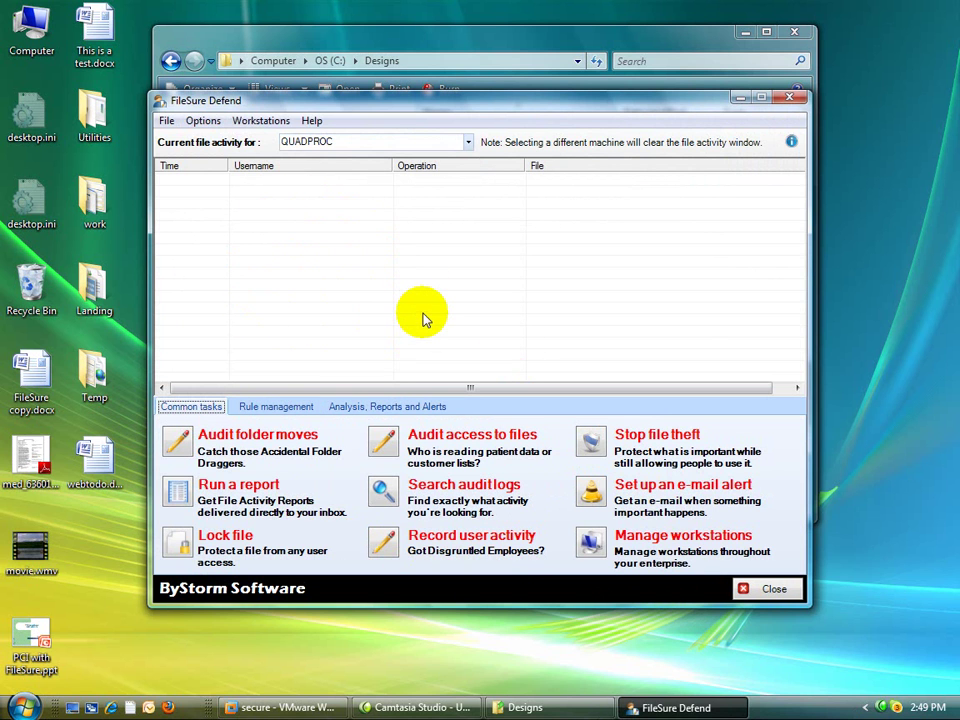
click(259, 121)
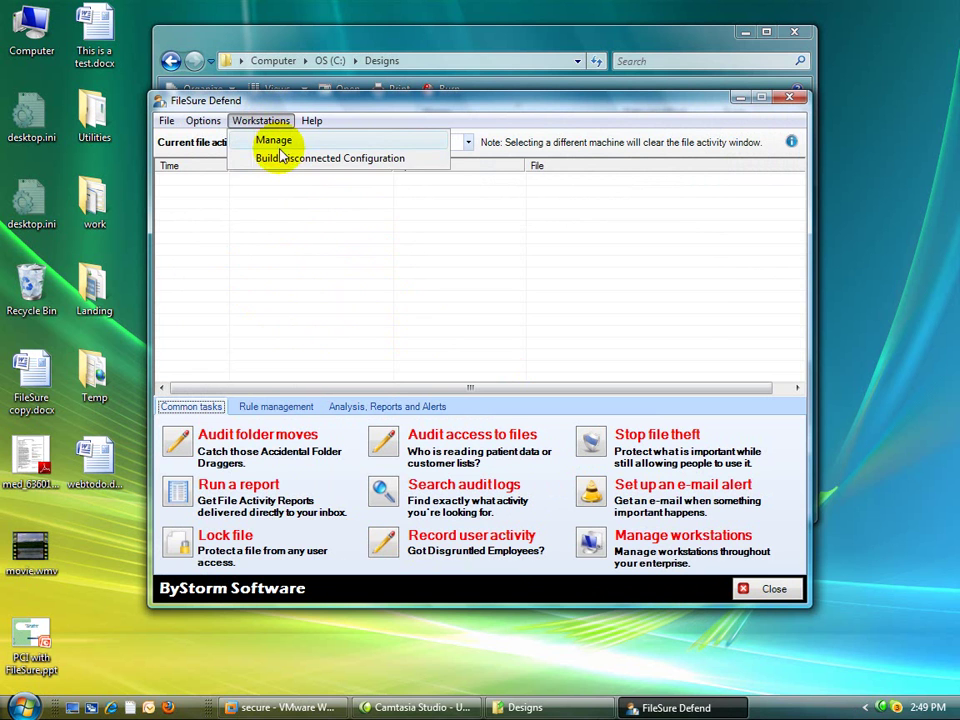
In Workstations > Manage, tick Manage for WIN7VM2, then close Manage Deployments.
click(268, 141)
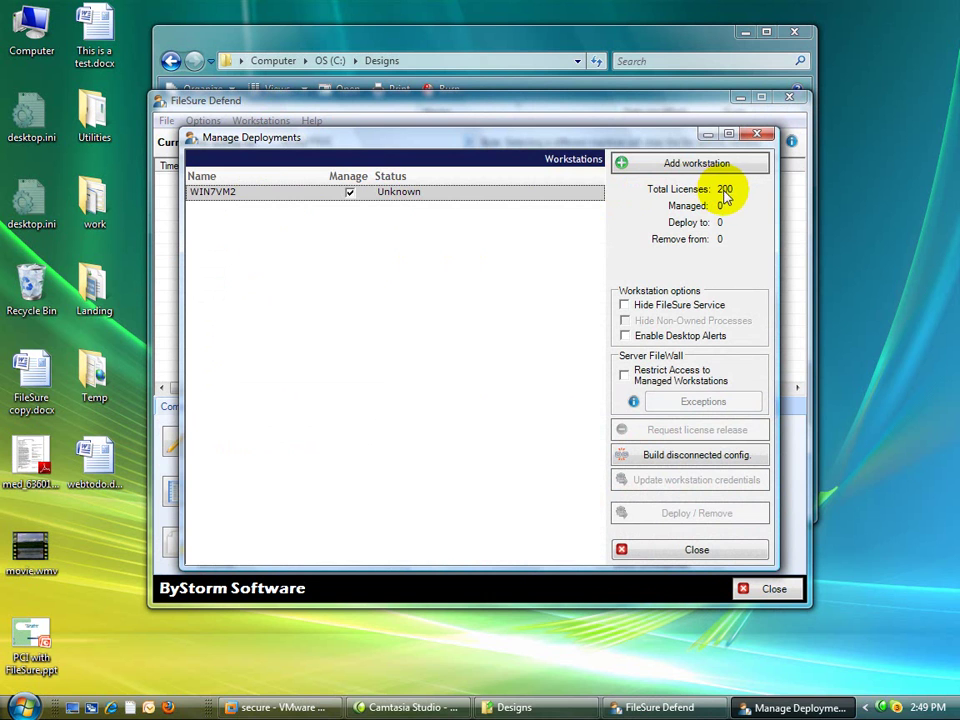
click(349, 192)
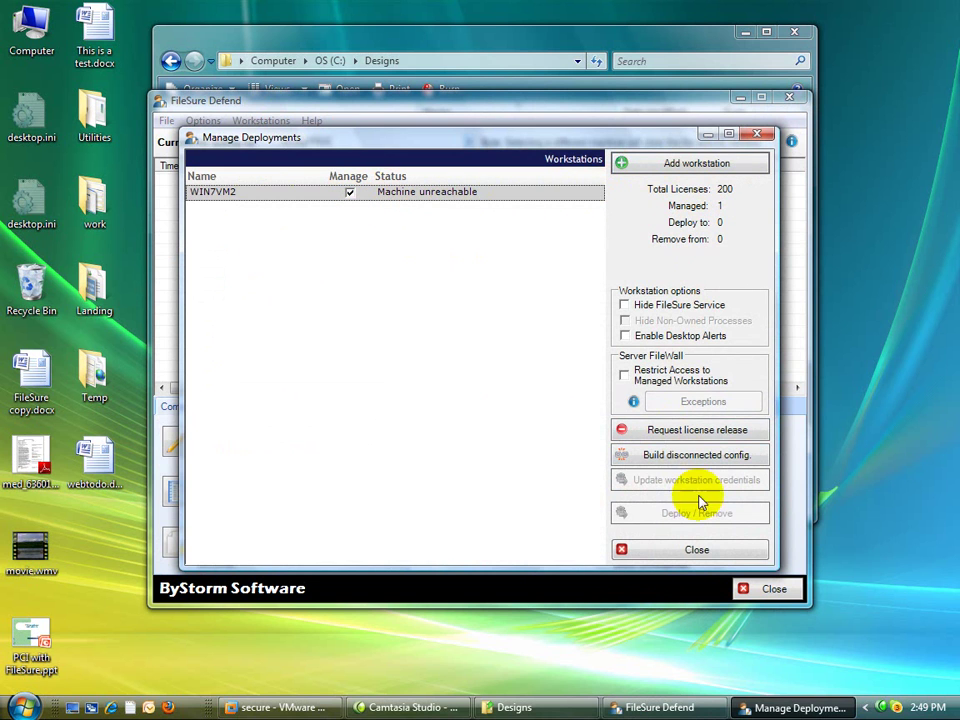
click(716, 552)
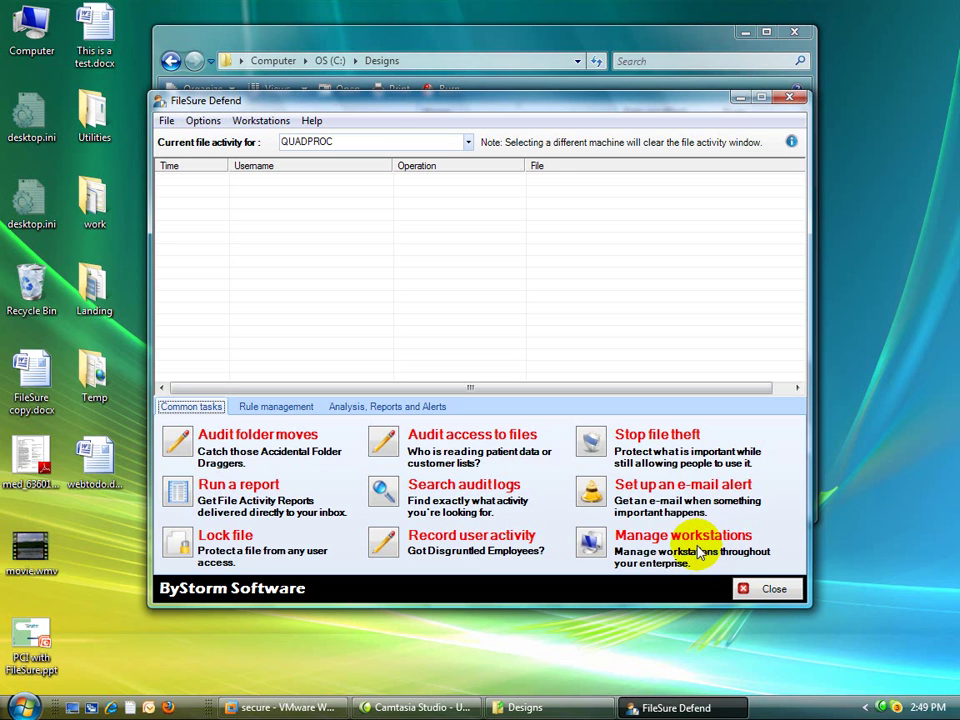